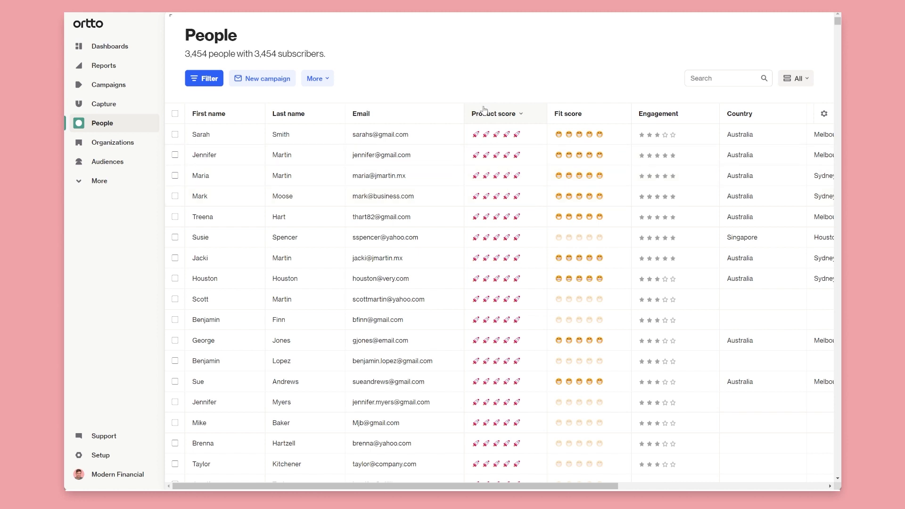
Examine which columns the People table can show, leaving the selection as it is.
click(825, 112)
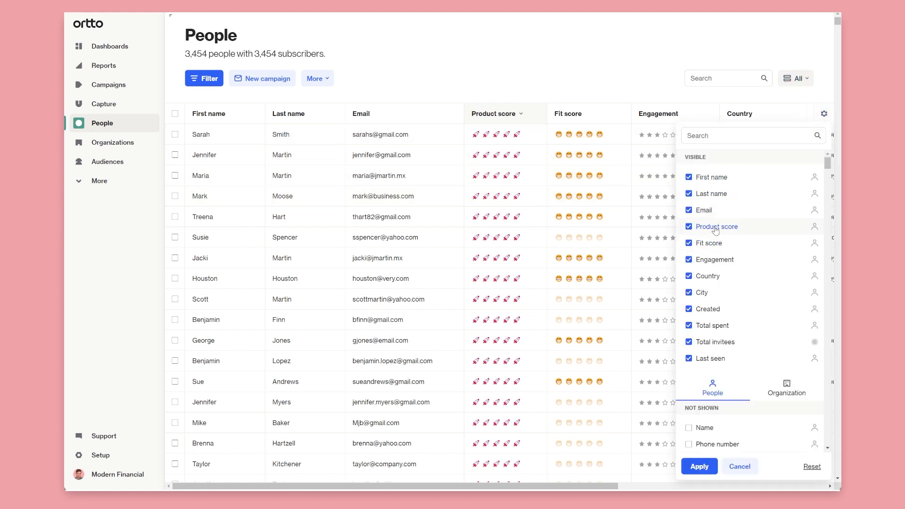
click(741, 466)
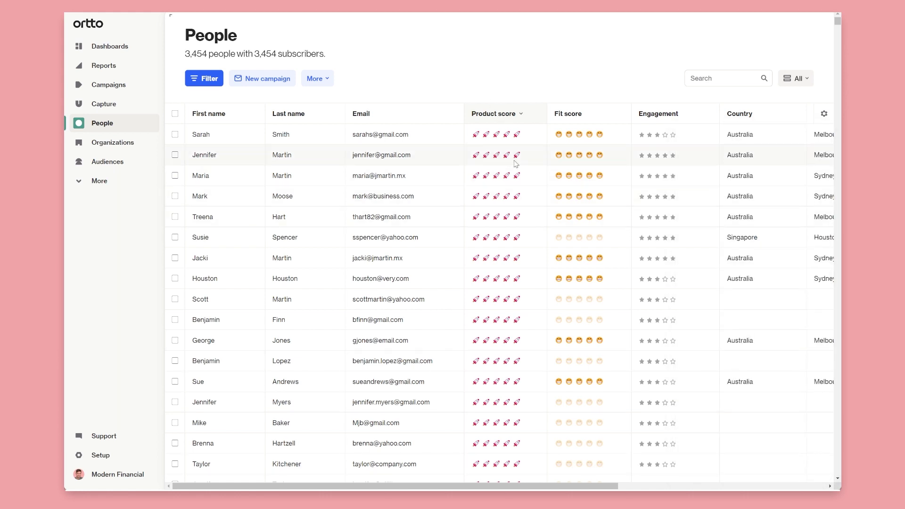
Filter the people list to those with a Product score greater than three rockets.
click(216, 83)
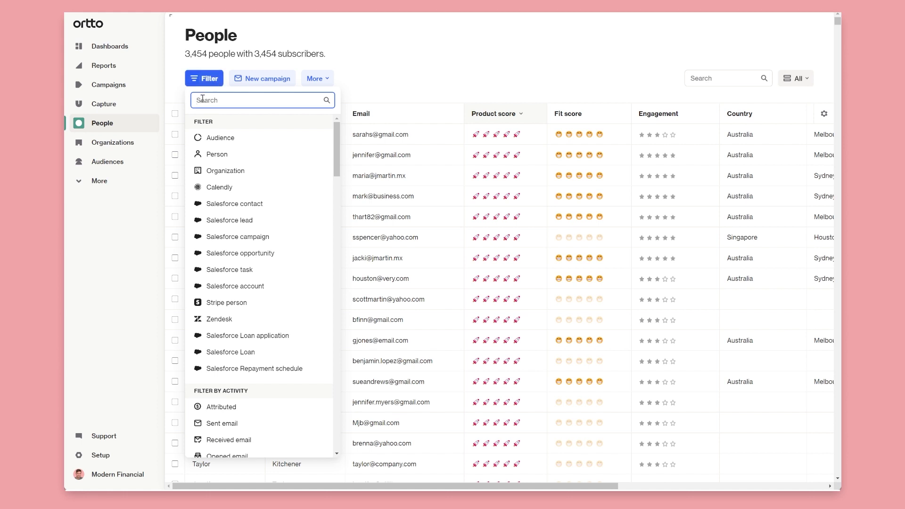
text(product)
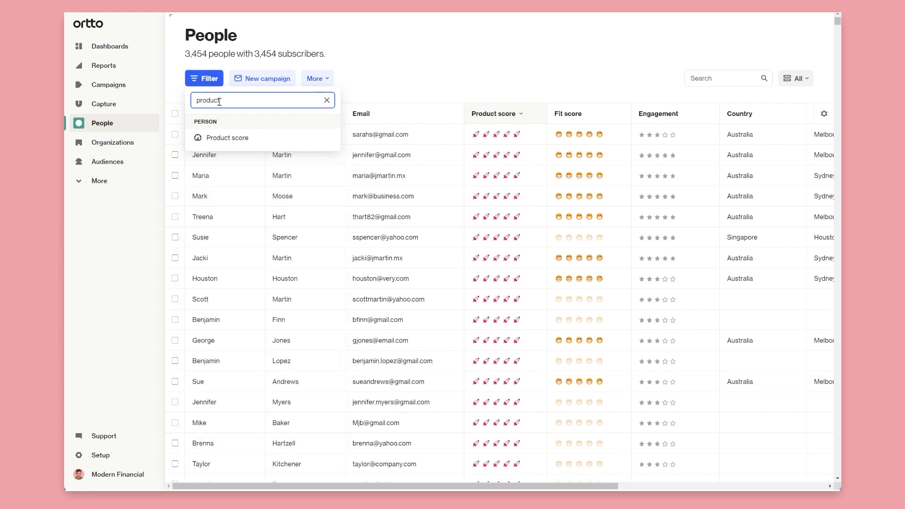
click(224, 138)
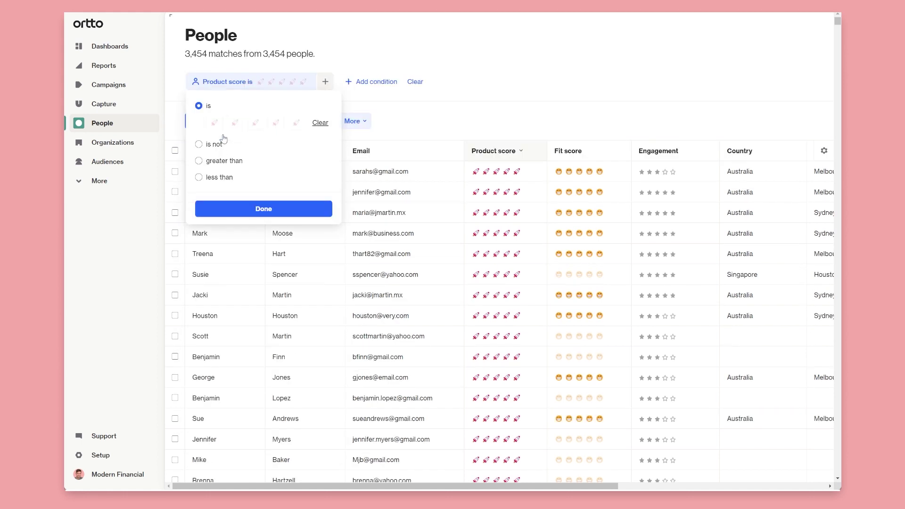
click(222, 161)
click(255, 155)
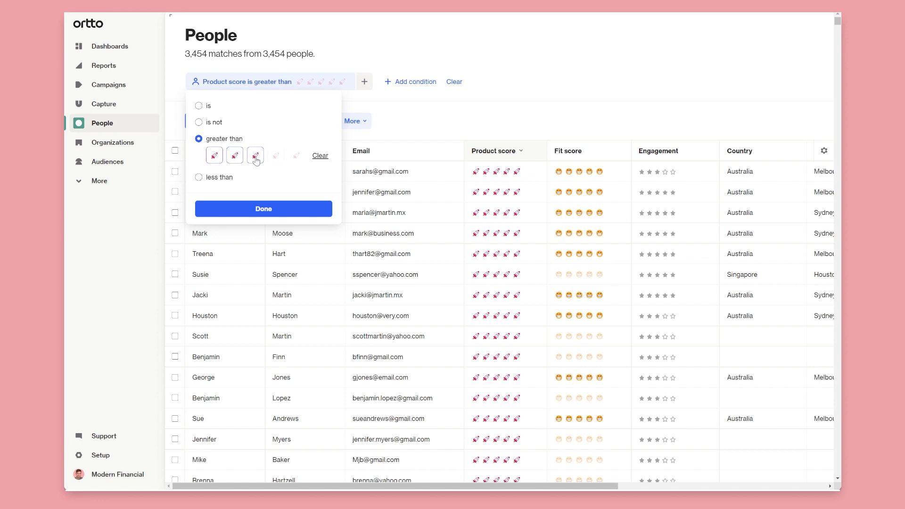
click(263, 209)
Add a second filter condition requiring a Fit score greater than three smileys.
click(400, 83)
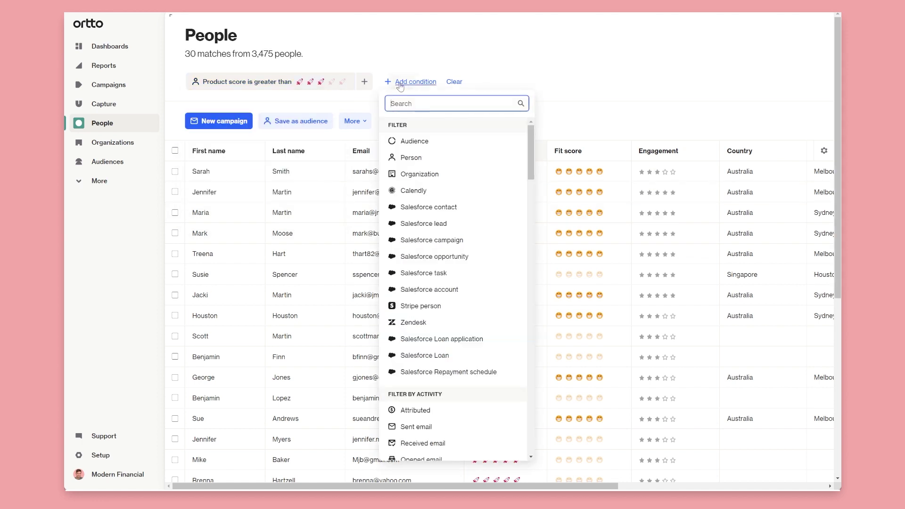
text(fit)
click(436, 147)
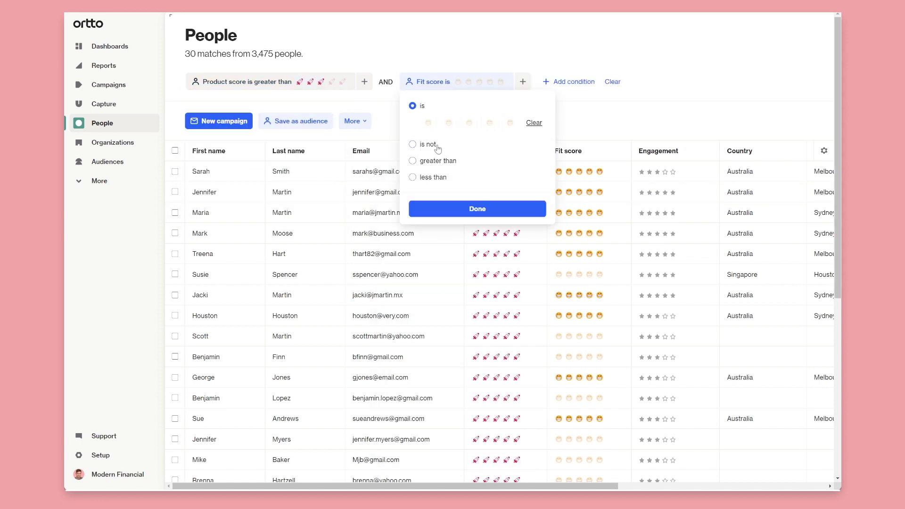
click(445, 165)
click(468, 156)
click(477, 209)
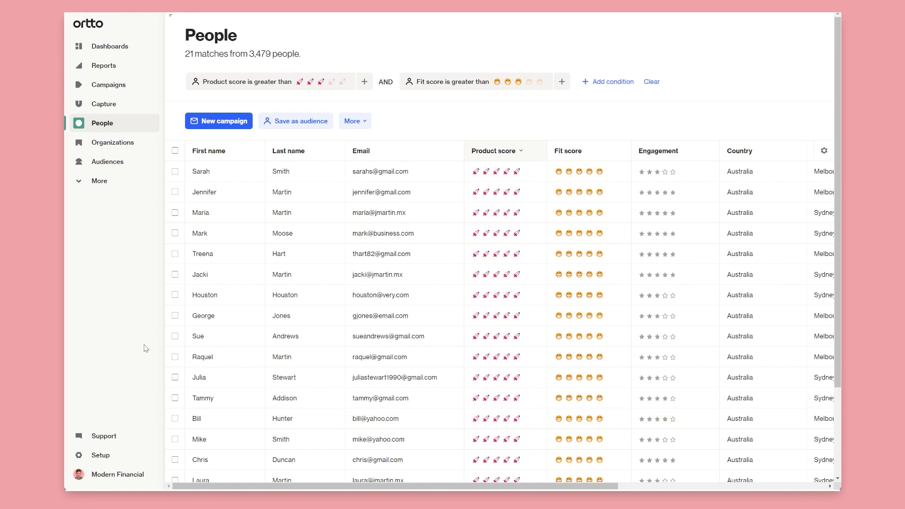
Open the Fit score from the customer data setup and view the types of new criteria it offers.
click(114, 460)
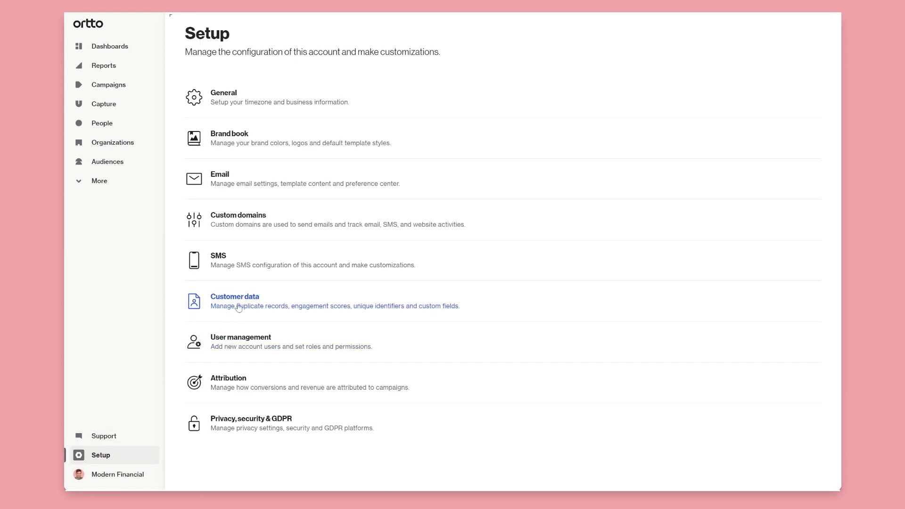
click(239, 308)
click(226, 161)
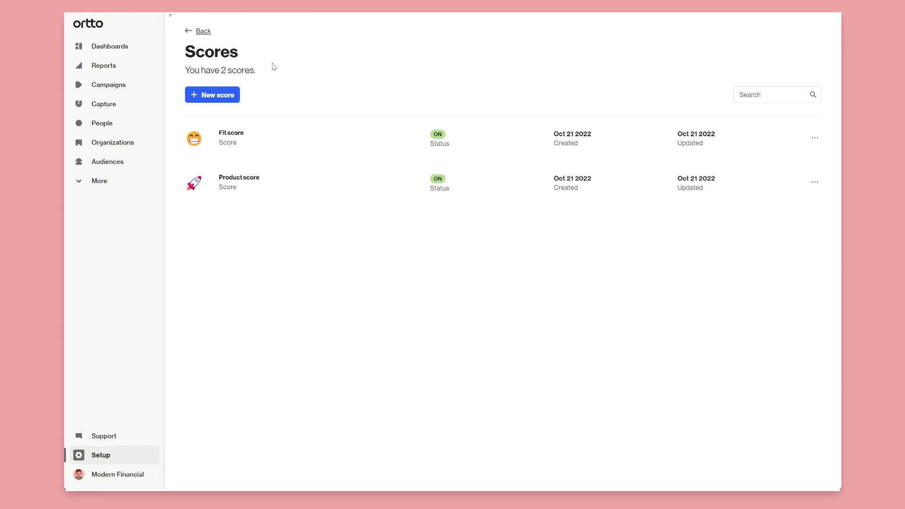
click(243, 141)
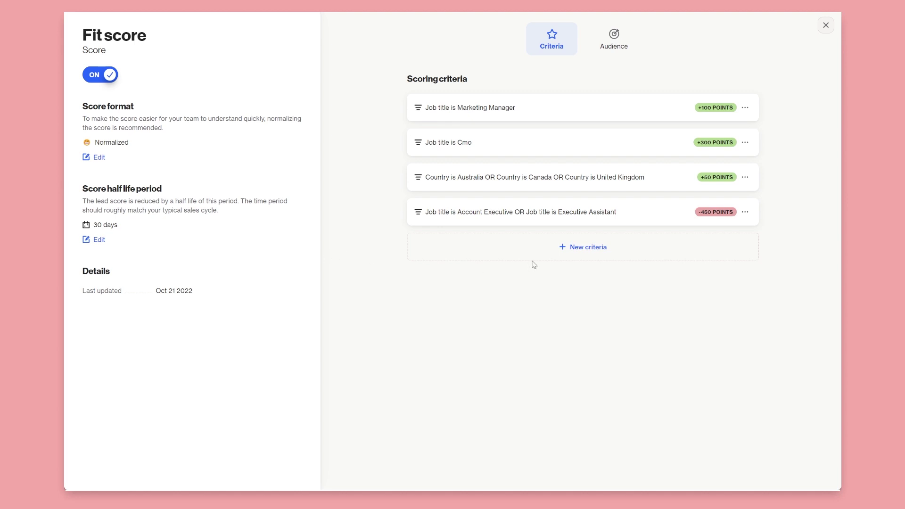
click(550, 247)
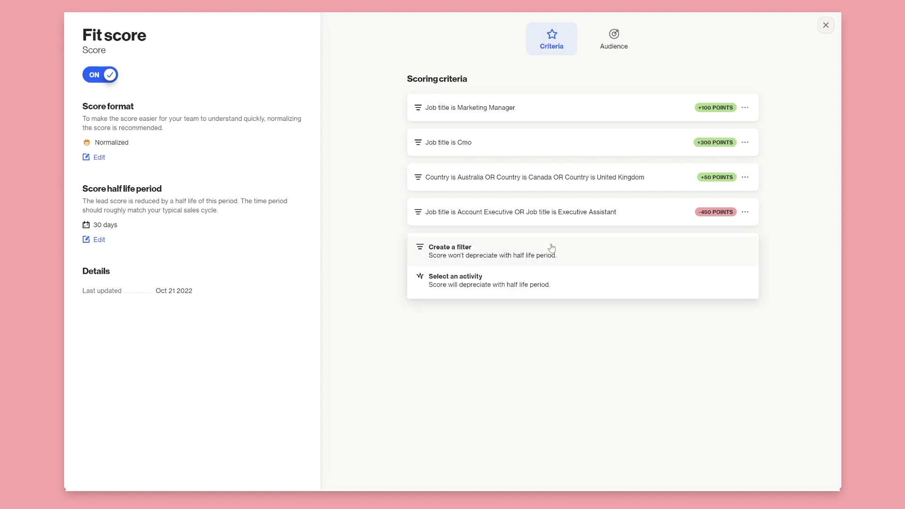
click(380, 182)
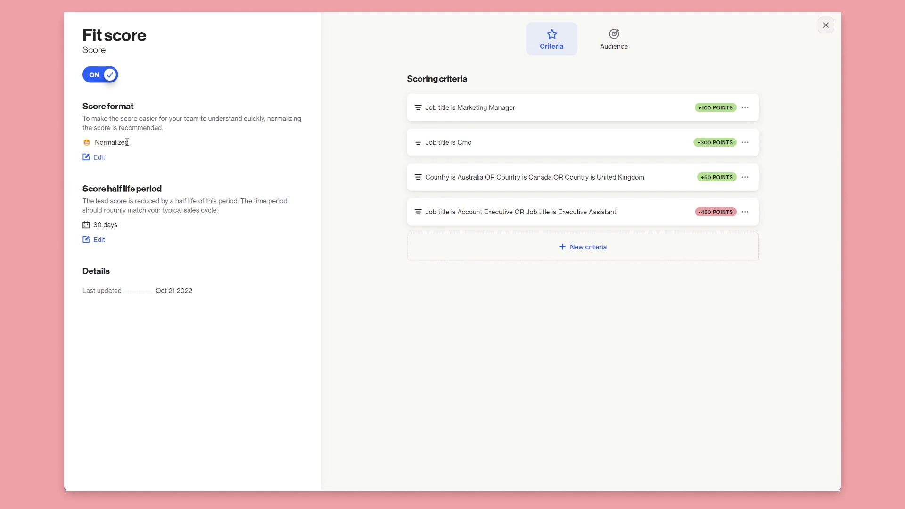
View the Fit score's format and emoji options, and save the format as Normalized with its existing emoji.
click(99, 157)
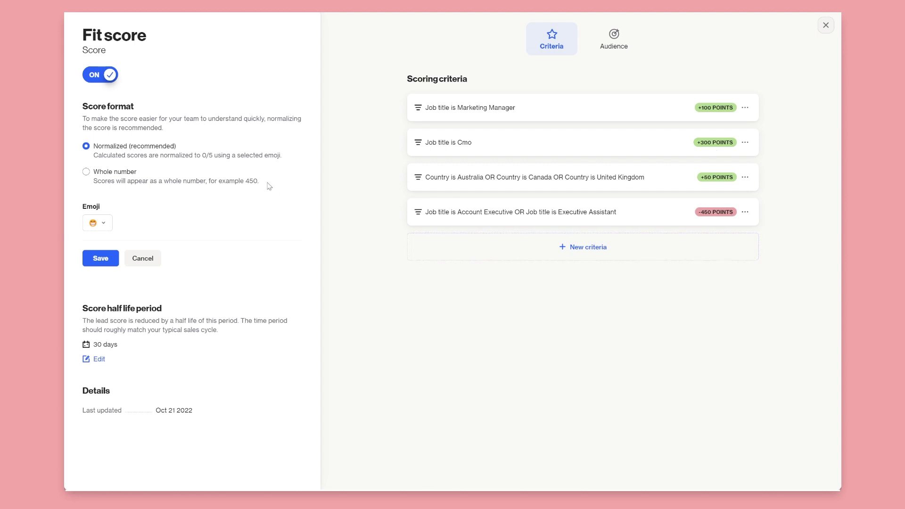
click(102, 223)
click(103, 223)
click(104, 224)
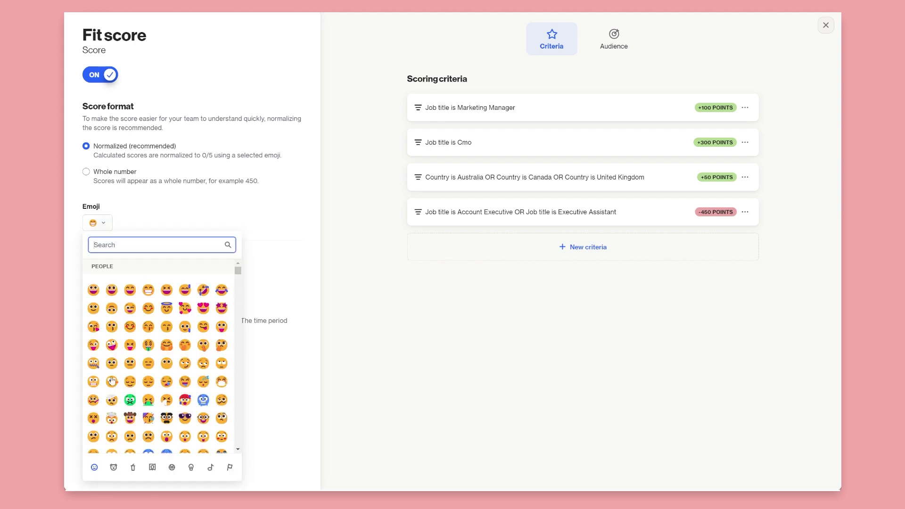
click(260, 196)
click(94, 257)
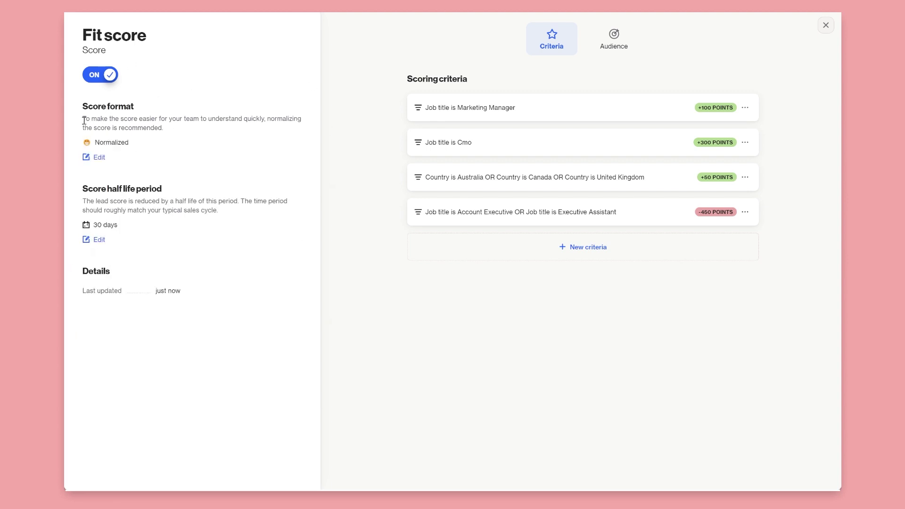
Close the Fit score and open the Product score.
click(121, 39)
click(214, 81)
click(825, 25)
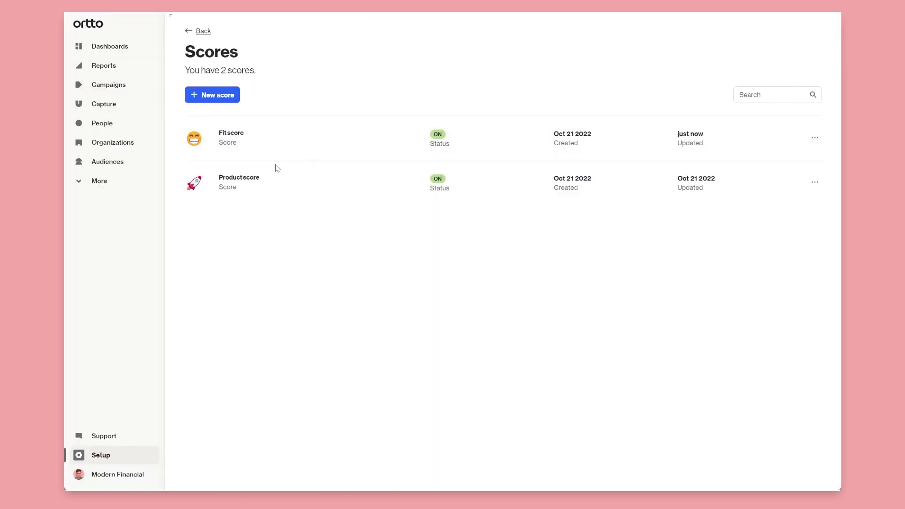
click(228, 188)
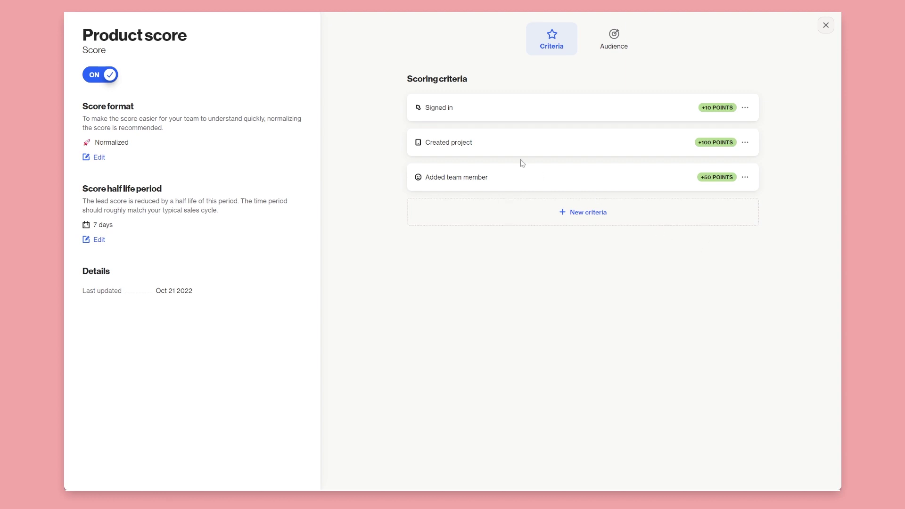
Create an activity criterion for the Product score that gives 2 points for Opened email.
click(590, 212)
click(497, 254)
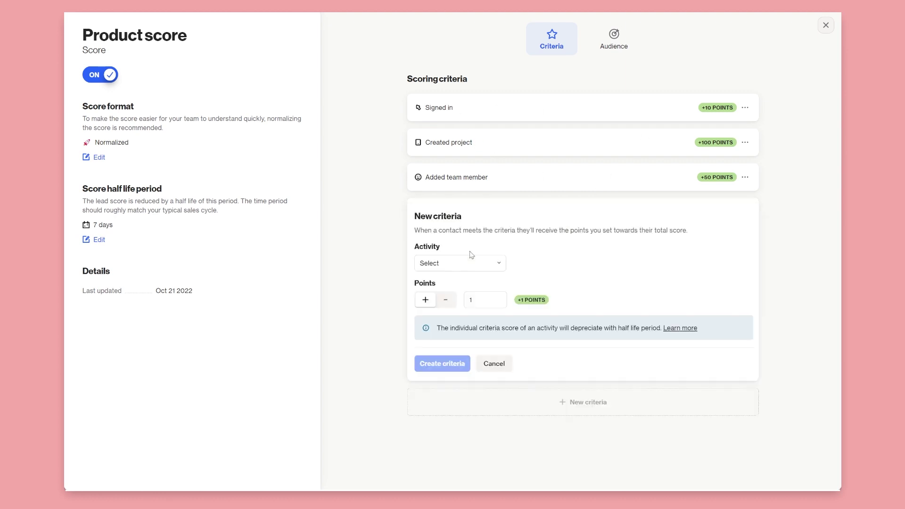
click(447, 265)
scroll(446, 341, down, 3)
scroll(461, 347, down, 10)
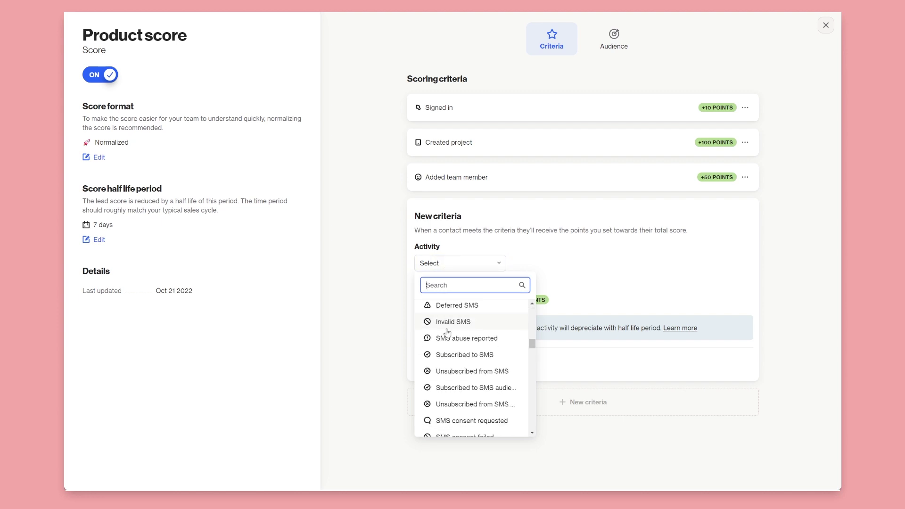
drag(532, 387, 535, 274)
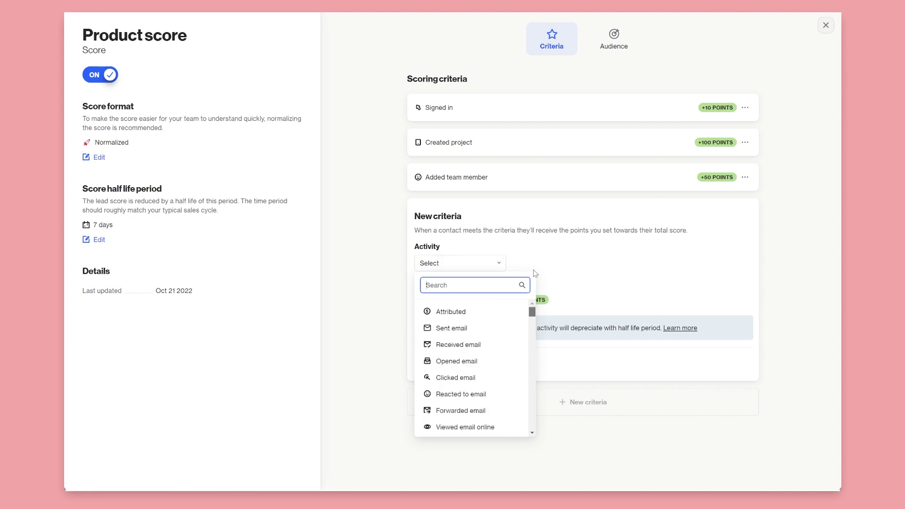
click(469, 361)
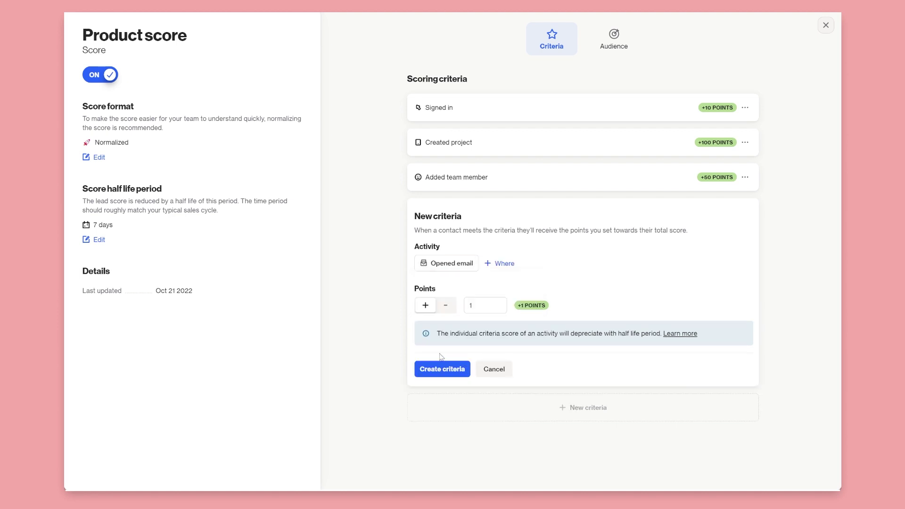
click(478, 307)
key(BackSpace)
text(2)
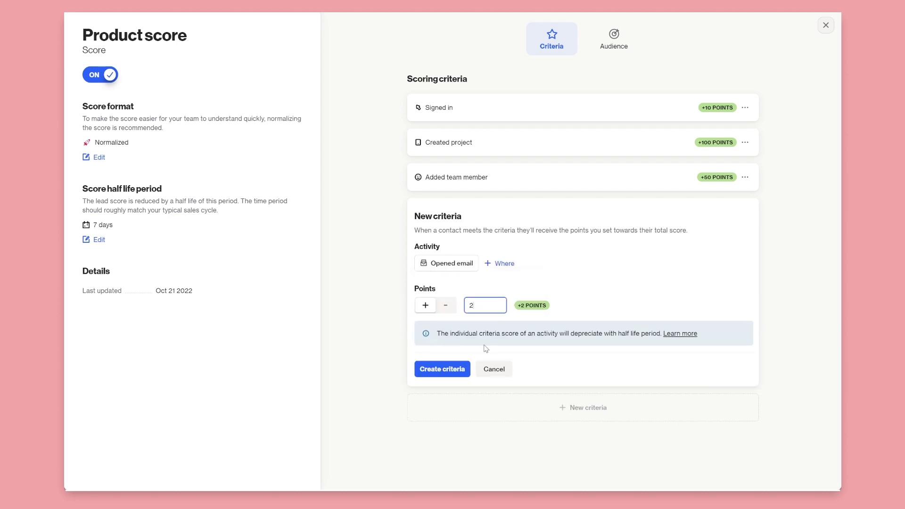
click(450, 370)
Create an activity criterion for the Product score that gives 10 points for Clicked email.
click(630, 258)
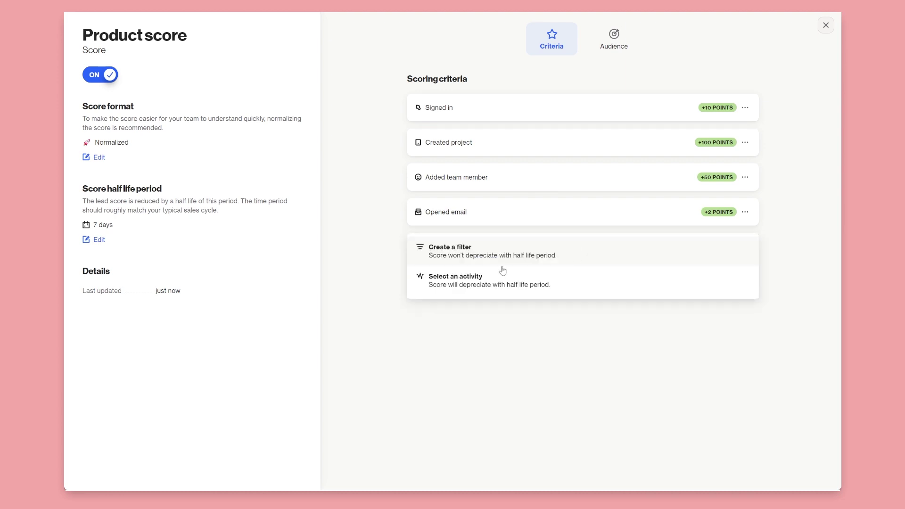
click(454, 280)
click(450, 299)
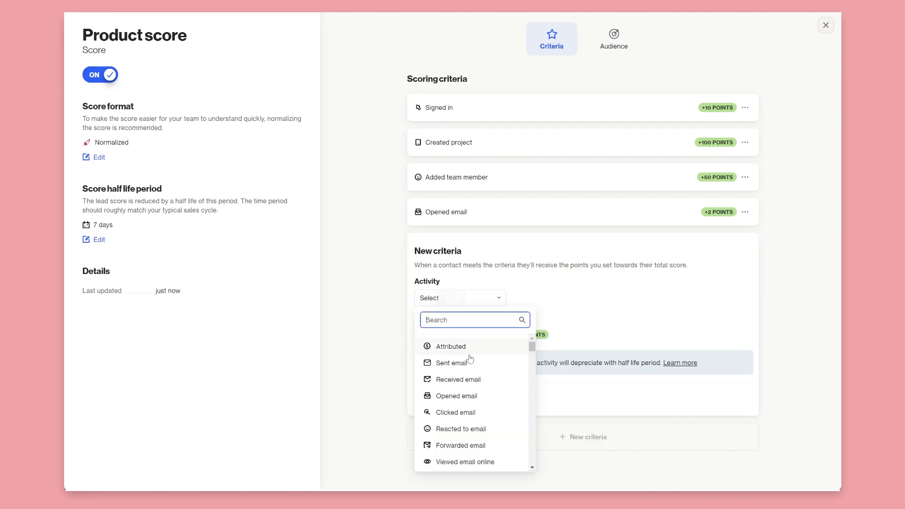
click(455, 411)
click(490, 335)
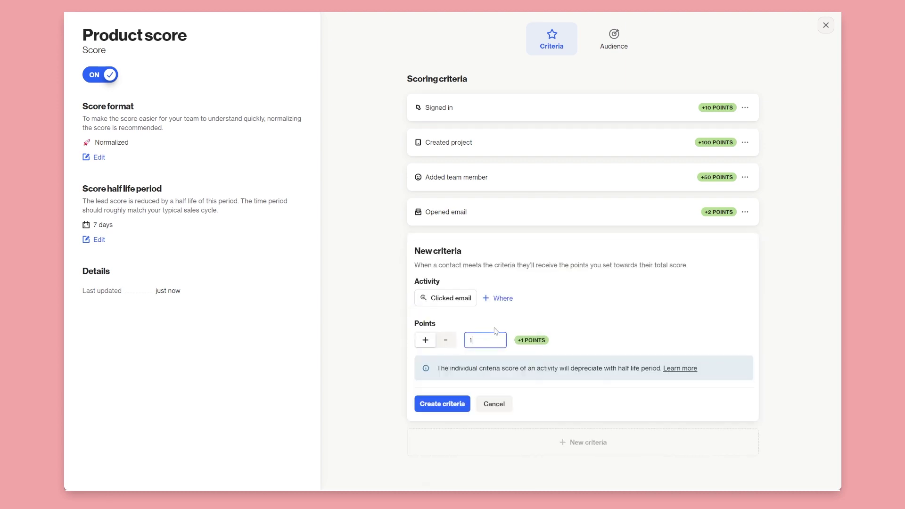
key(BackSpace)
text(10)
click(464, 403)
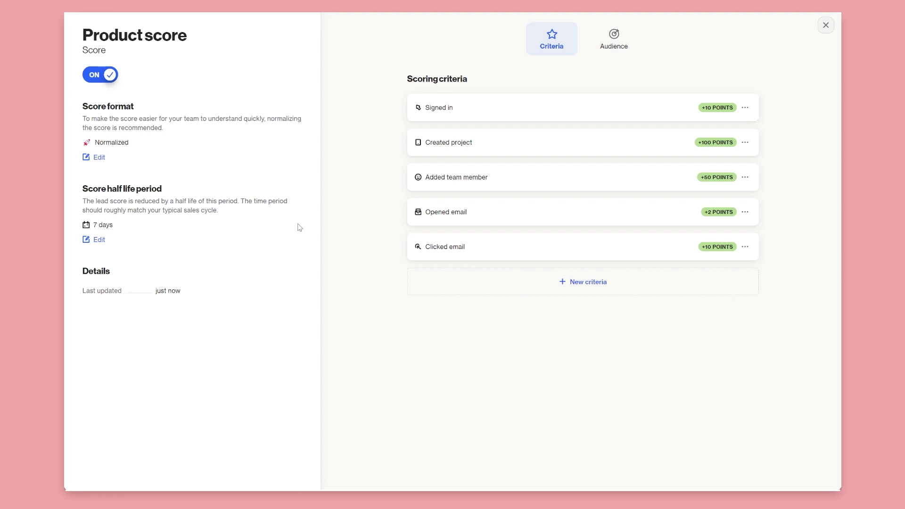
click(593, 292)
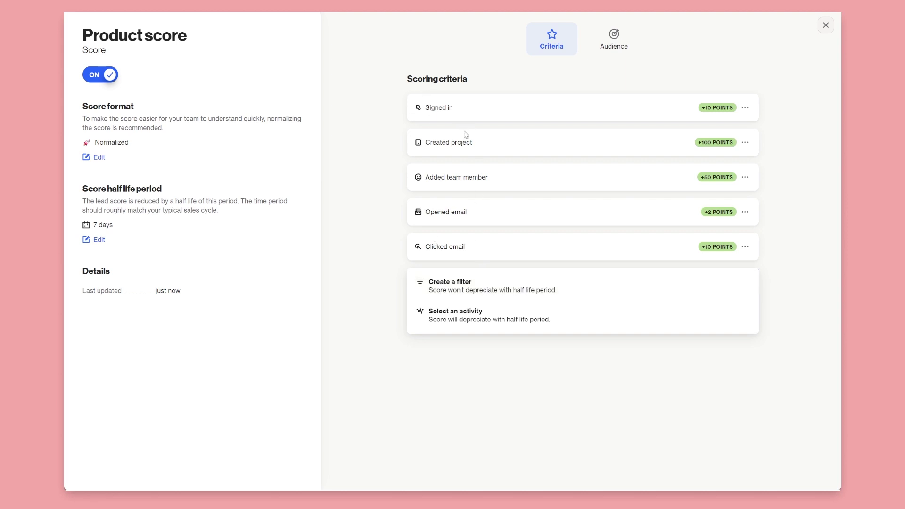
click(475, 311)
click(490, 433)
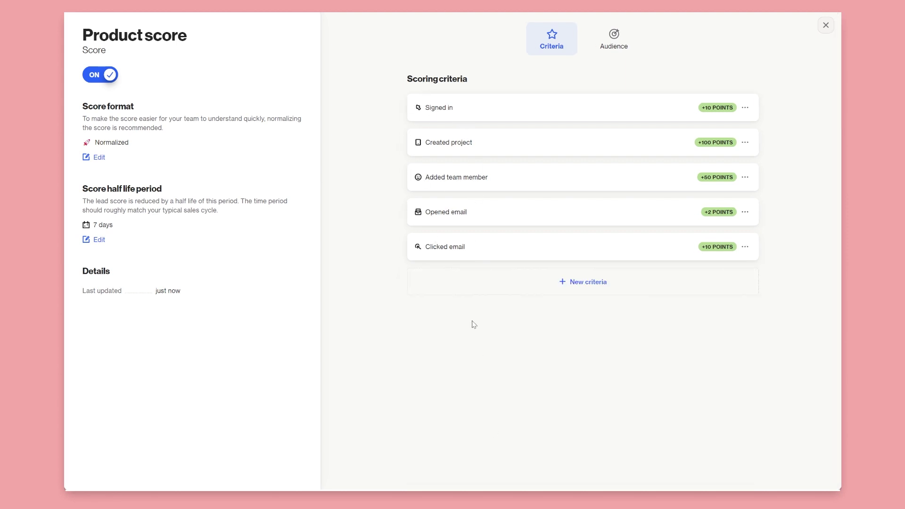
Start a filter-based criterion for the Product score and set its points to 300.
click(470, 290)
click(460, 289)
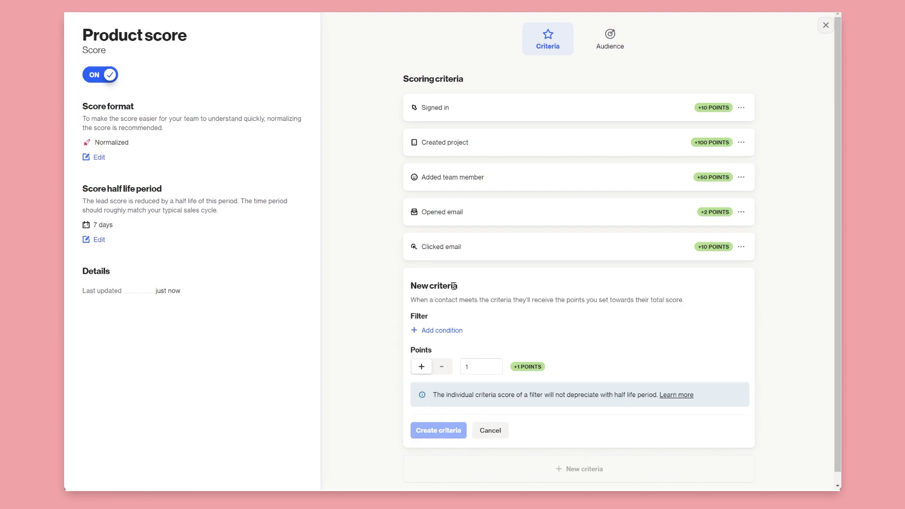
click(491, 365)
text(00)
key(BackSpace)
key(BackSpace)
key(BackSpace)
text(300)
Create the filter criterion with the condition Job title is Cmo, and close the Product score.
click(442, 330)
text(job)
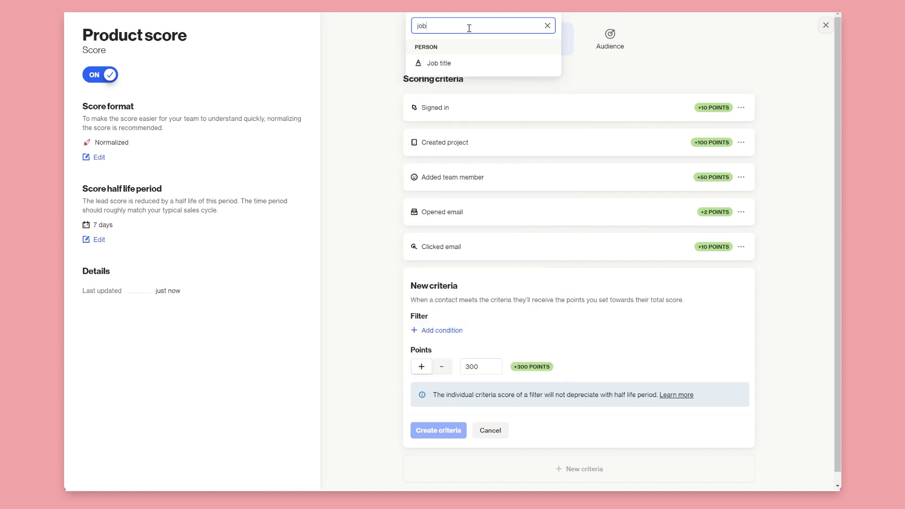
click(443, 63)
click(469, 109)
click(456, 144)
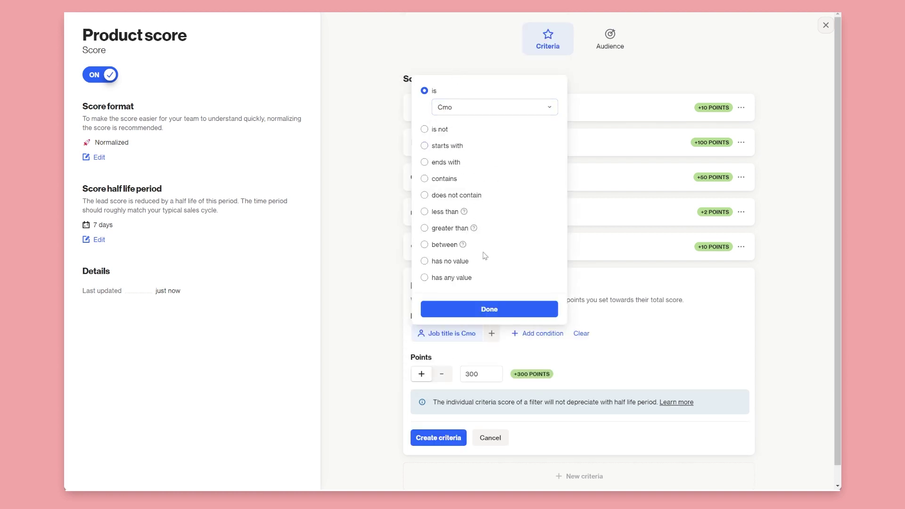
click(491, 309)
click(438, 437)
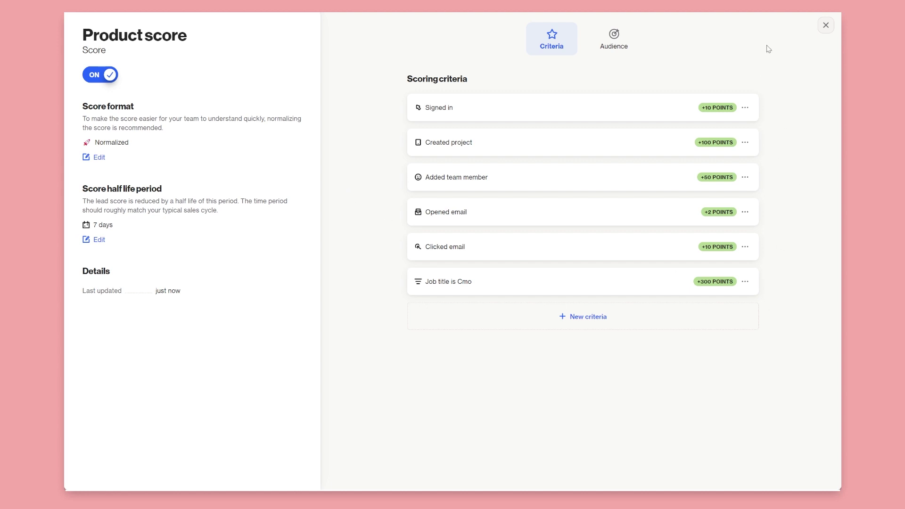
click(825, 25)
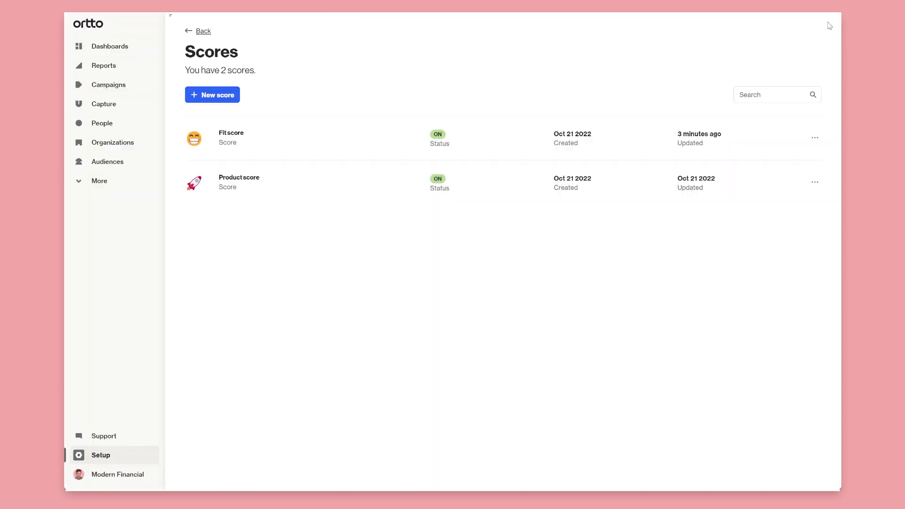
Create a new score in normalized format with the grinning-face emoji and name it "Customer score".
click(216, 96)
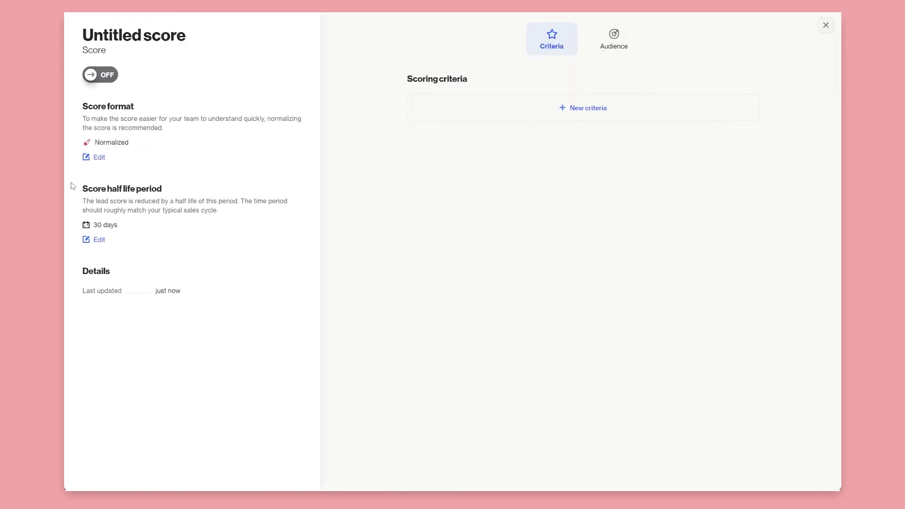
click(96, 157)
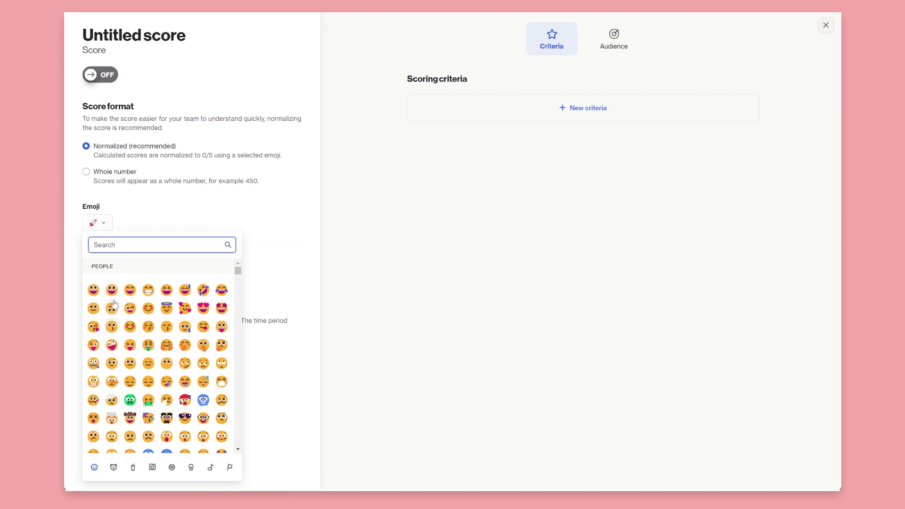
click(148, 290)
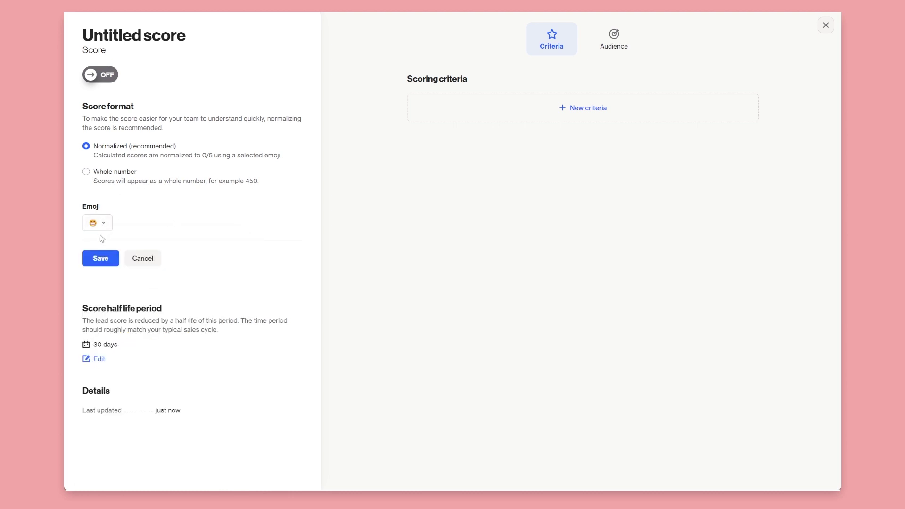
click(101, 259)
click(125, 42)
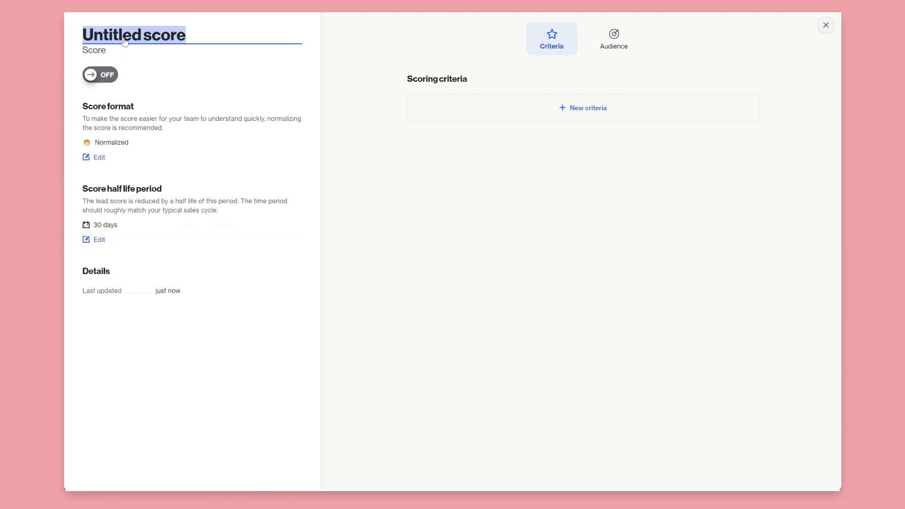
text(Customer score)
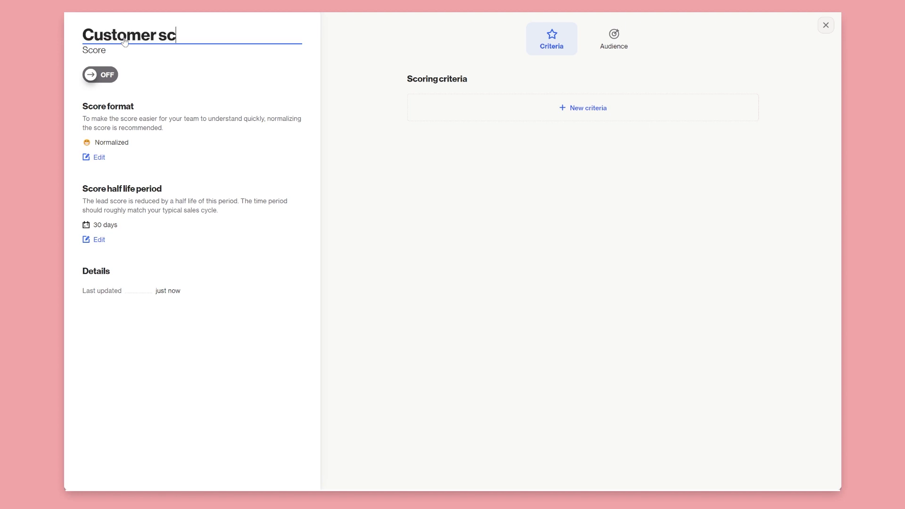
click(165, 59)
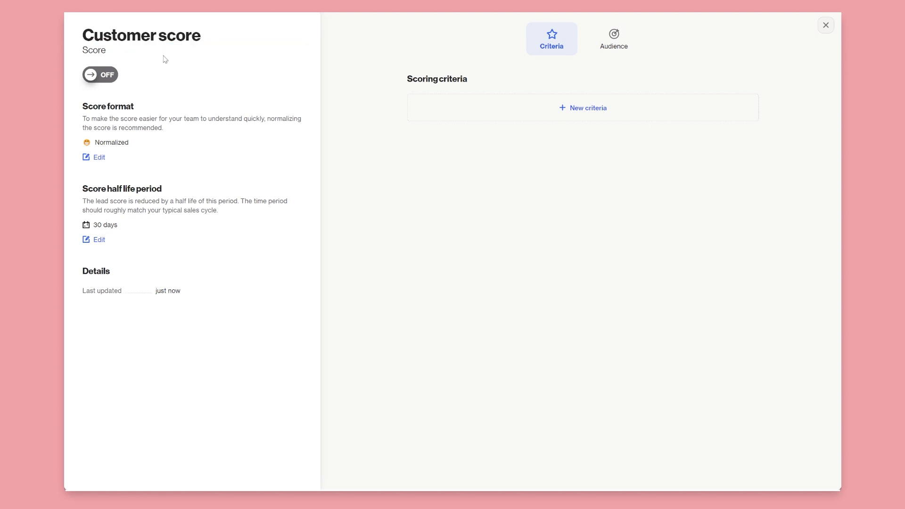
Set the half life period of the Customer score to 90 days.
click(96, 241)
click(120, 210)
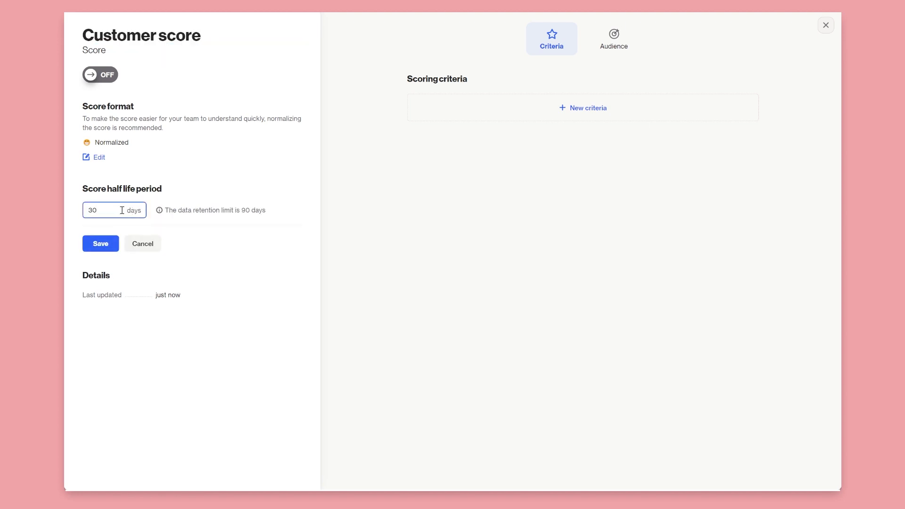
double_click(119, 209)
click(85, 242)
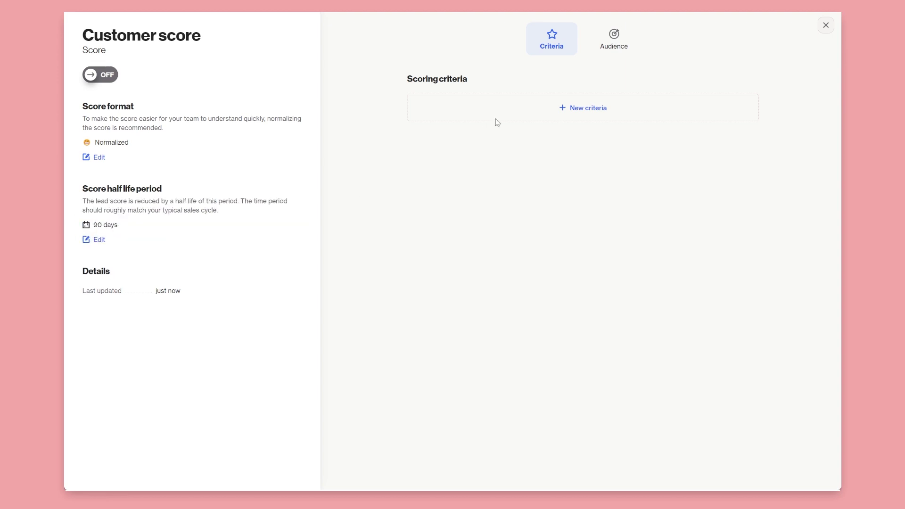
Create an activity criterion for the Customer score that gives 500 points for Loan created.
click(582, 119)
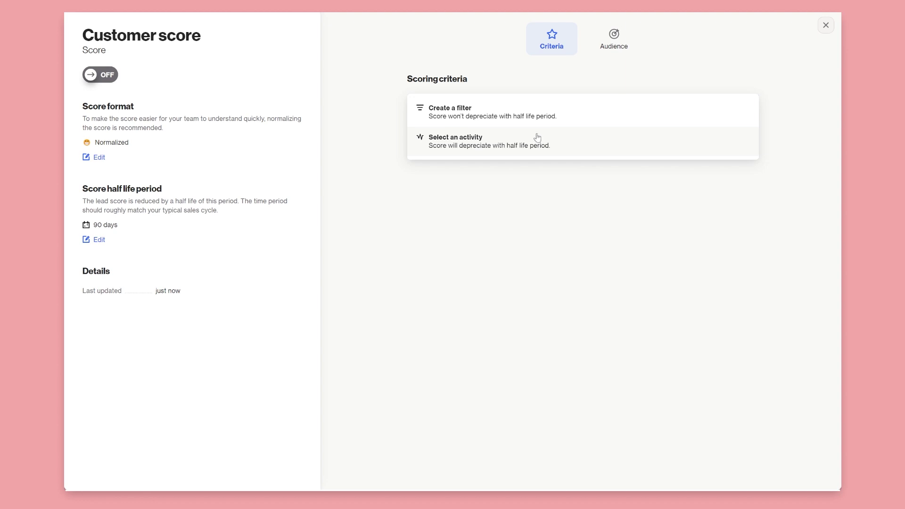
click(519, 148)
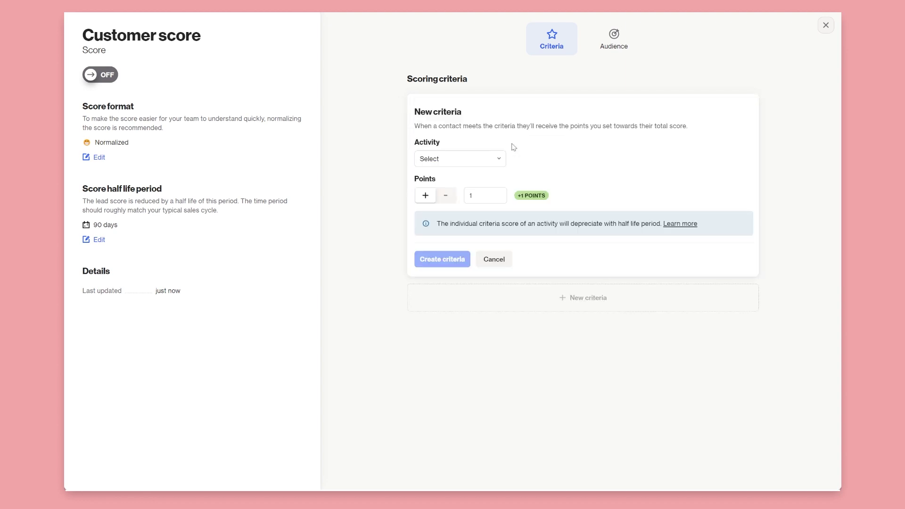
click(475, 162)
drag(531, 212, 521, 315)
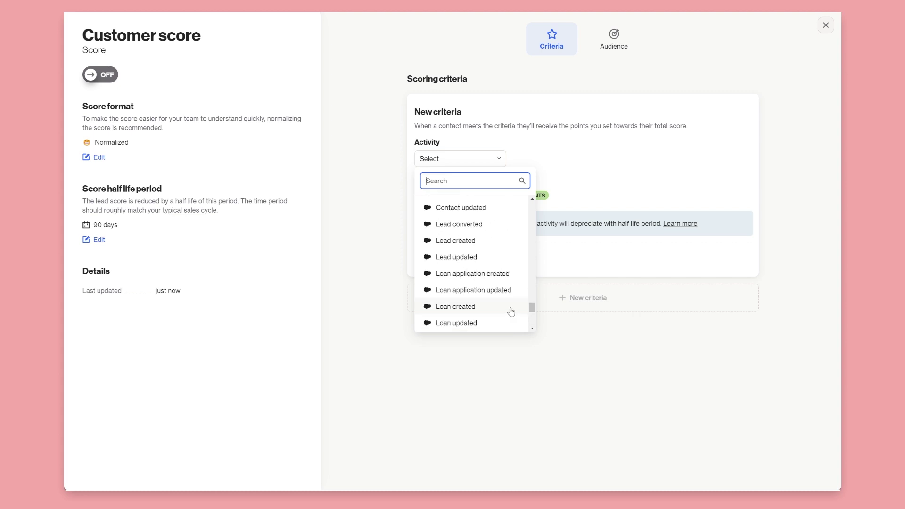
click(485, 312)
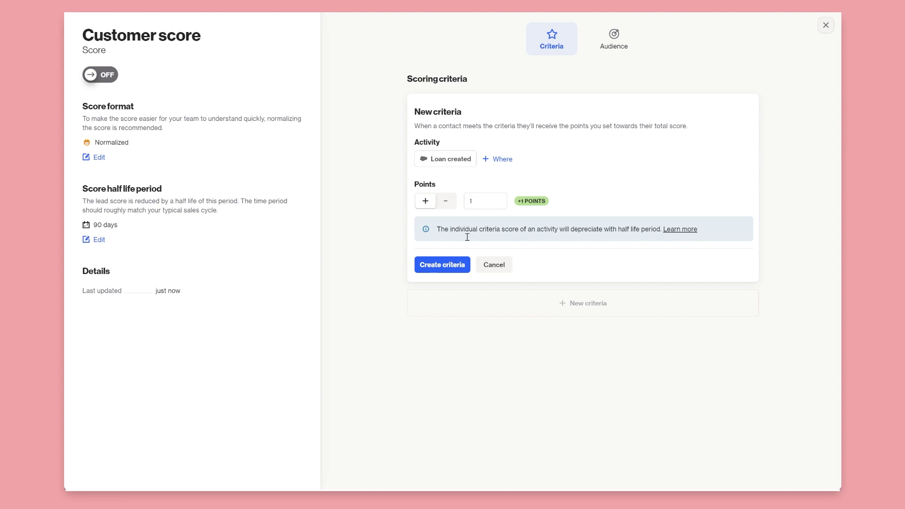
click(481, 199)
key(BackSpace)
text(500)
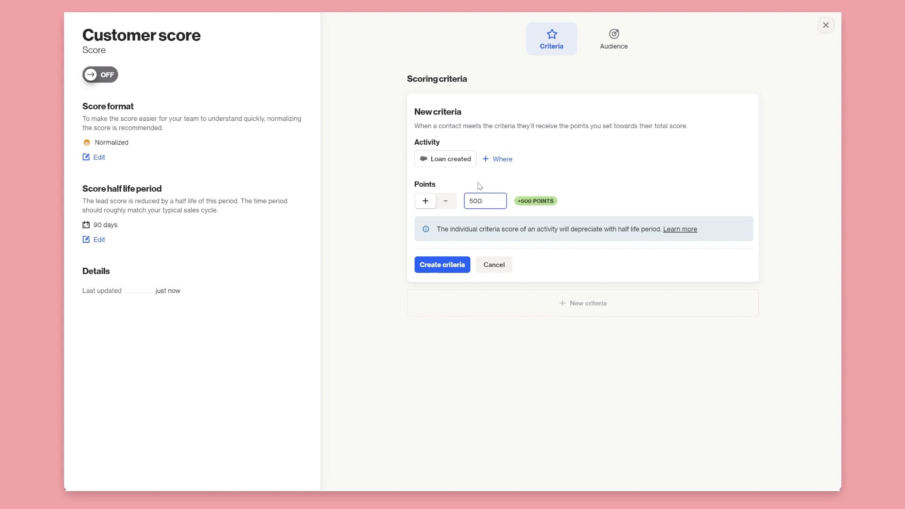
click(454, 271)
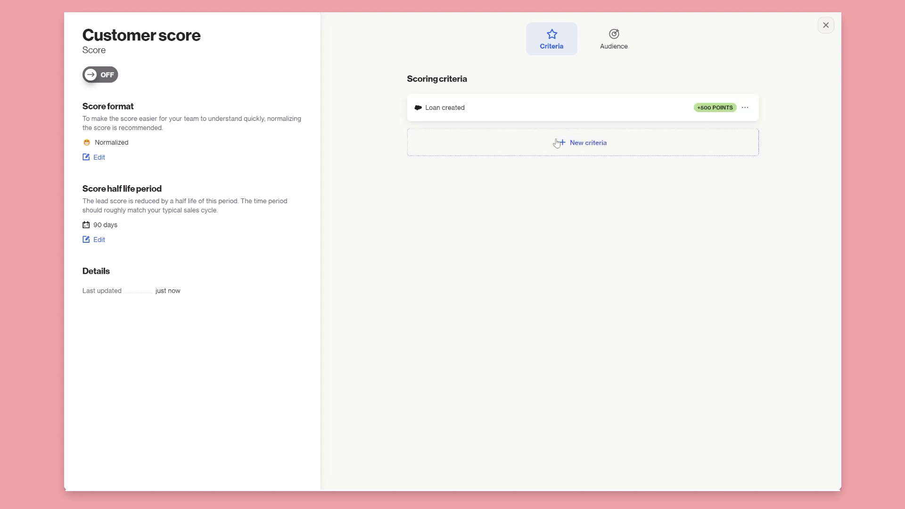
Browse the activities available for a second Customer score criterion, and close the score without adding one.
click(556, 143)
click(455, 178)
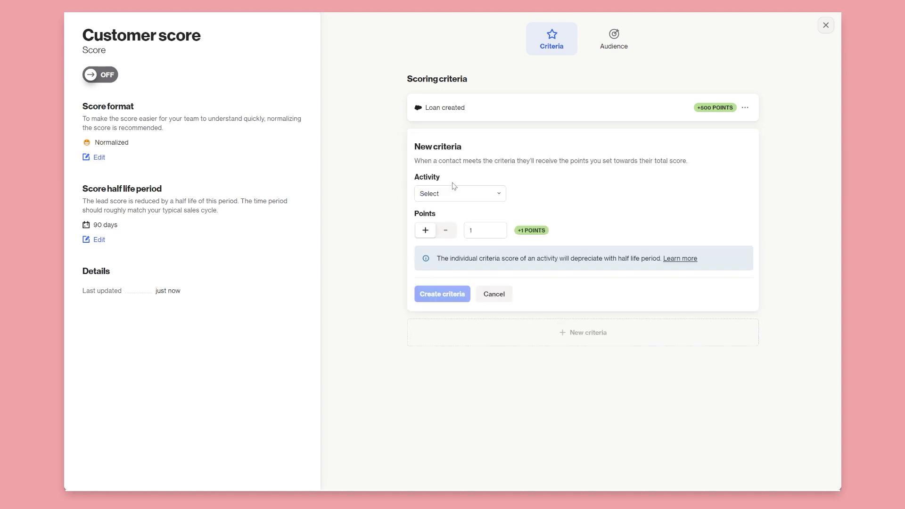
click(454, 197)
scroll(468, 348, down, 10)
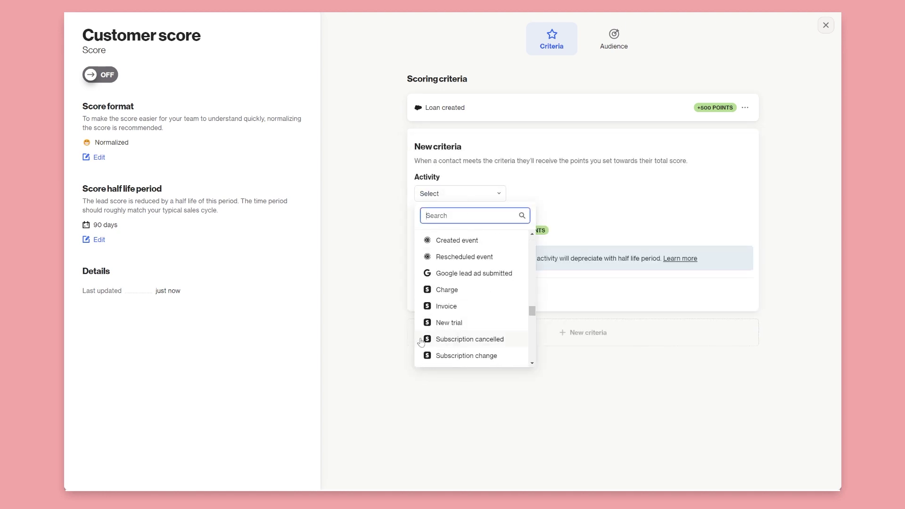
click(365, 346)
click(824, 26)
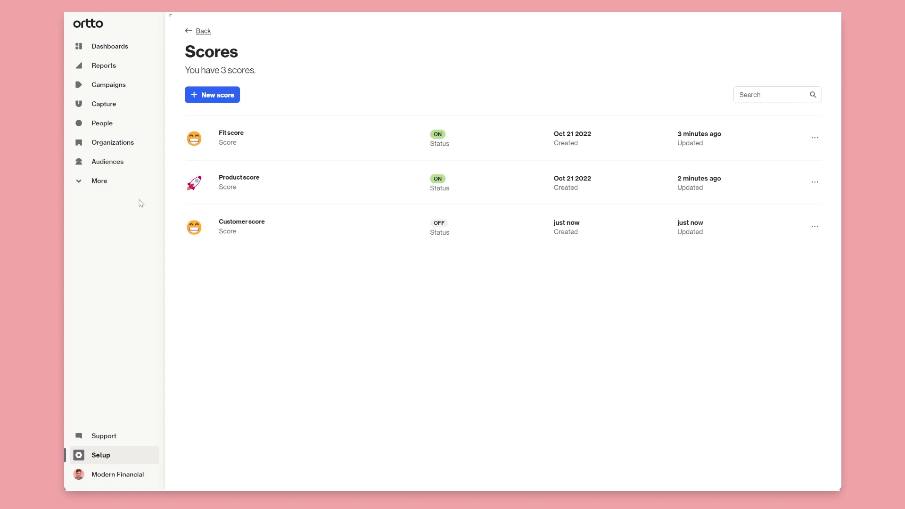
In the first listed person's profile, move the Fit score field directly above Product score in the About section, and close the profile.
click(94, 130)
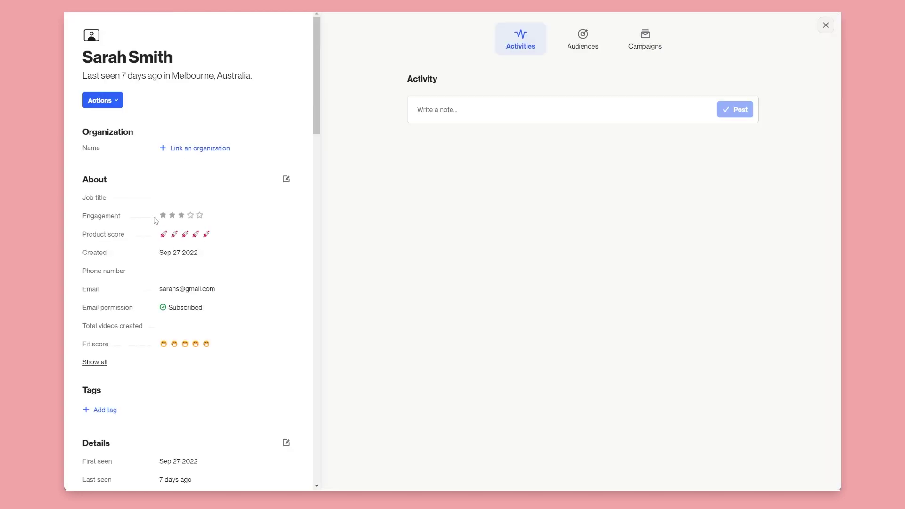
click(283, 182)
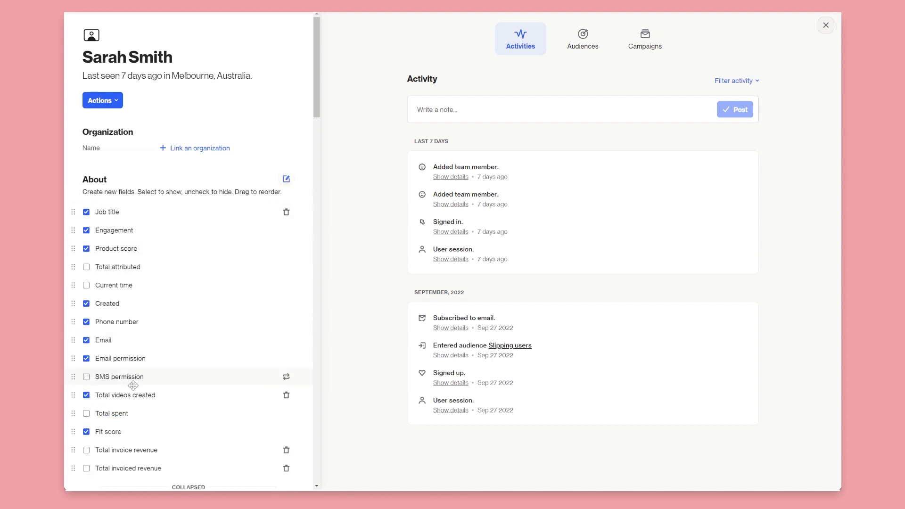
drag(119, 431, 116, 247)
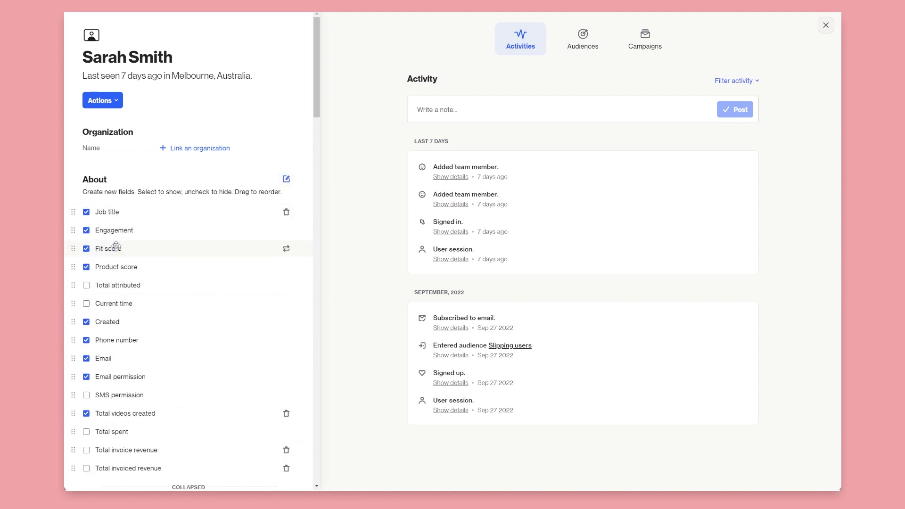
scroll(195, 342, down, 4)
scroll(195, 342, down, 5)
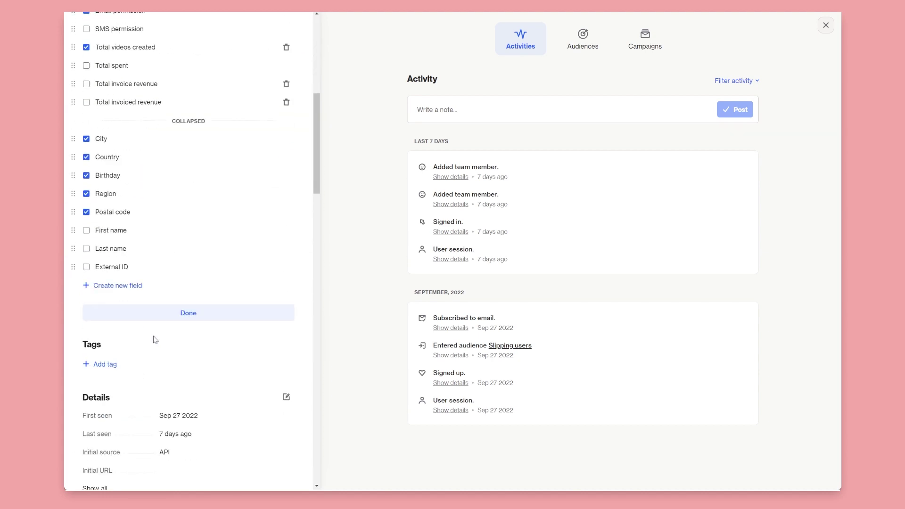
click(202, 216)
scroll(181, 269, up, 5)
scroll(169, 309, up, 4)
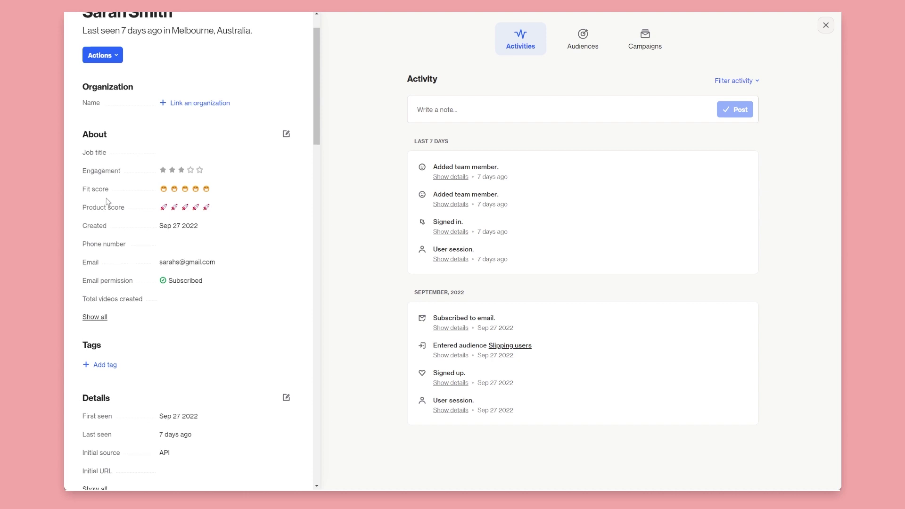
scroll(104, 231, up, 1)
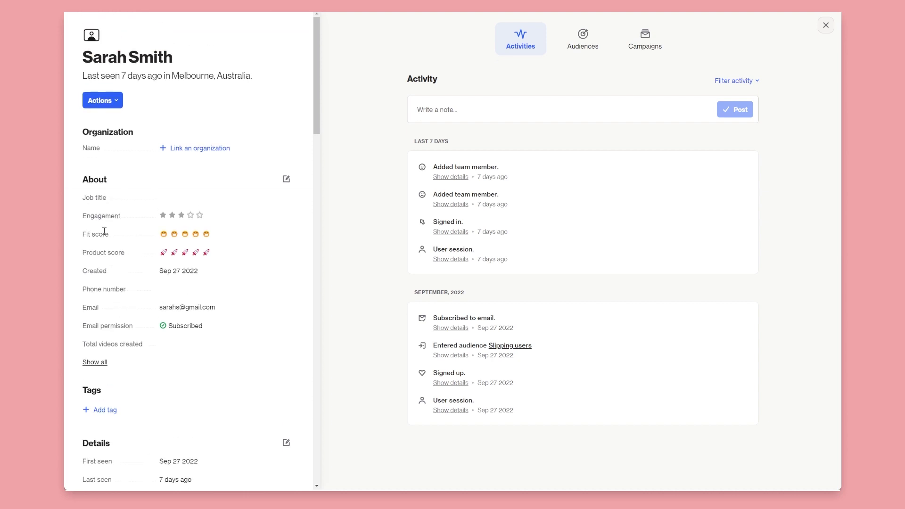
click(825, 25)
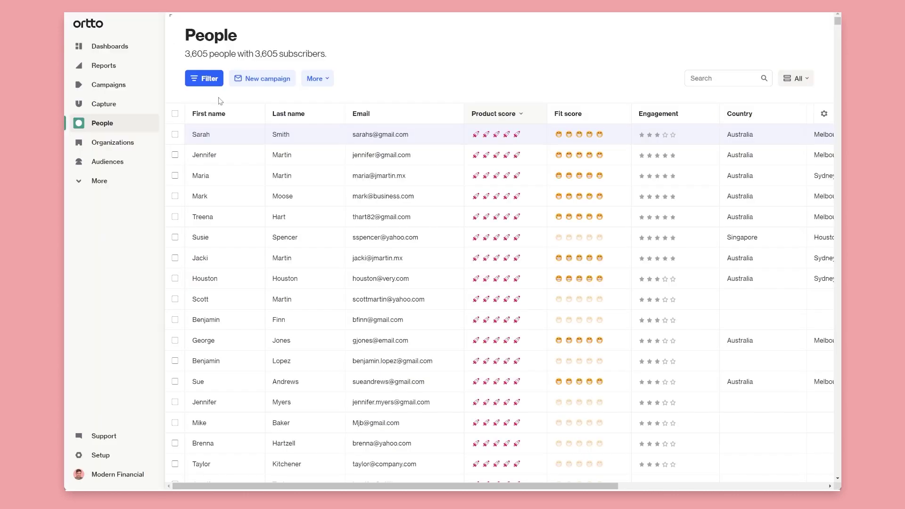
Create a blank journey campaign named "Score journey" that people enter when they match a filter.
click(129, 85)
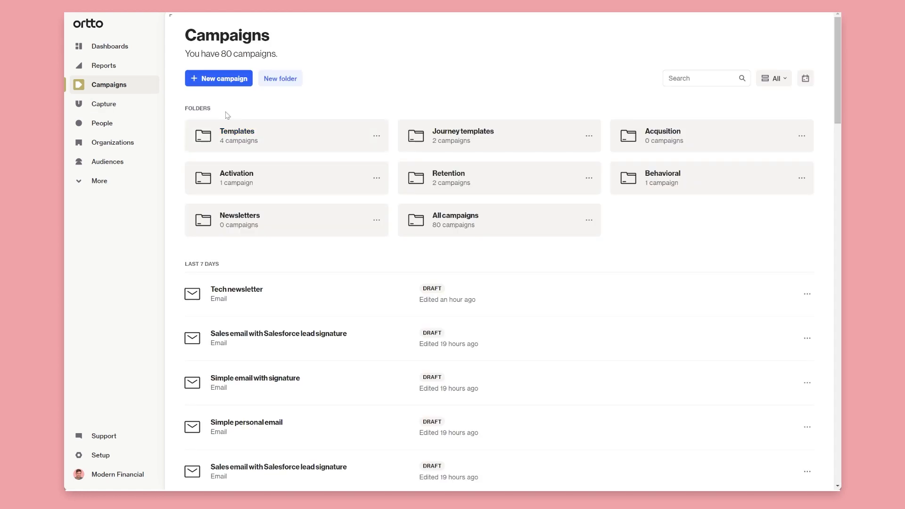
click(231, 81)
click(404, 290)
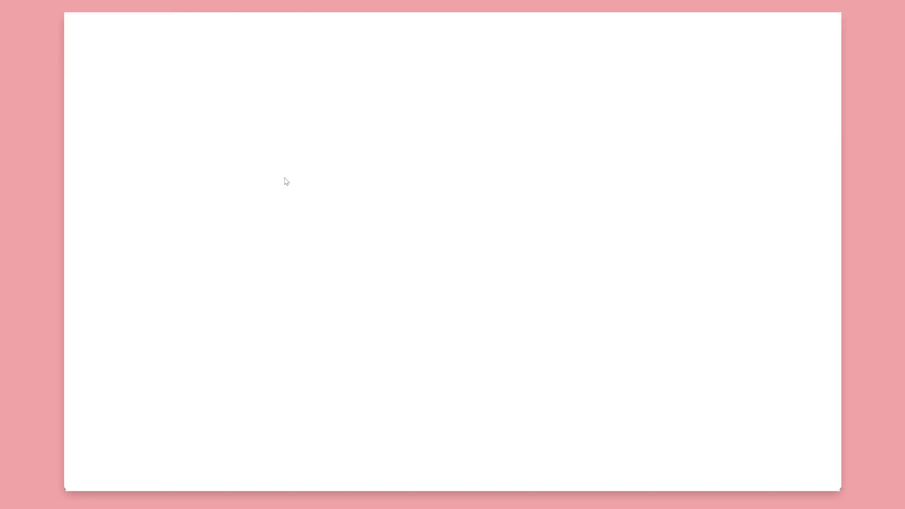
click(251, 146)
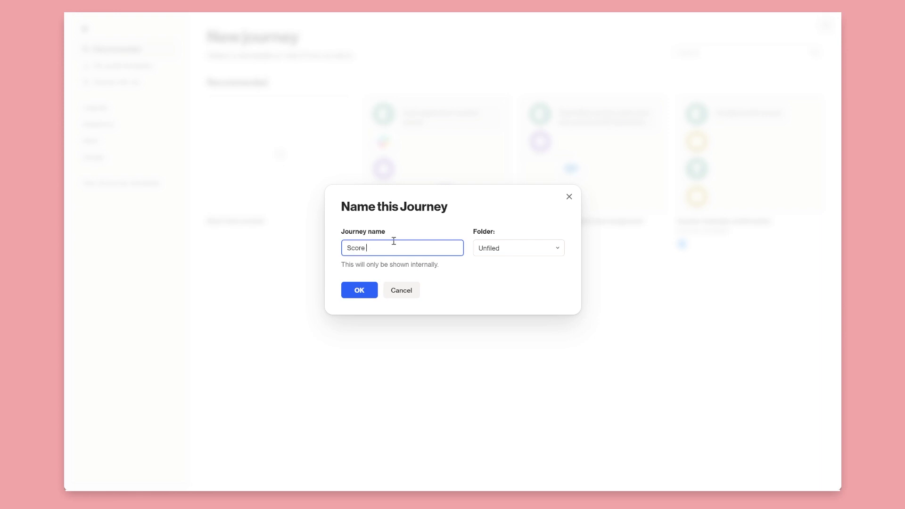
click(357, 289)
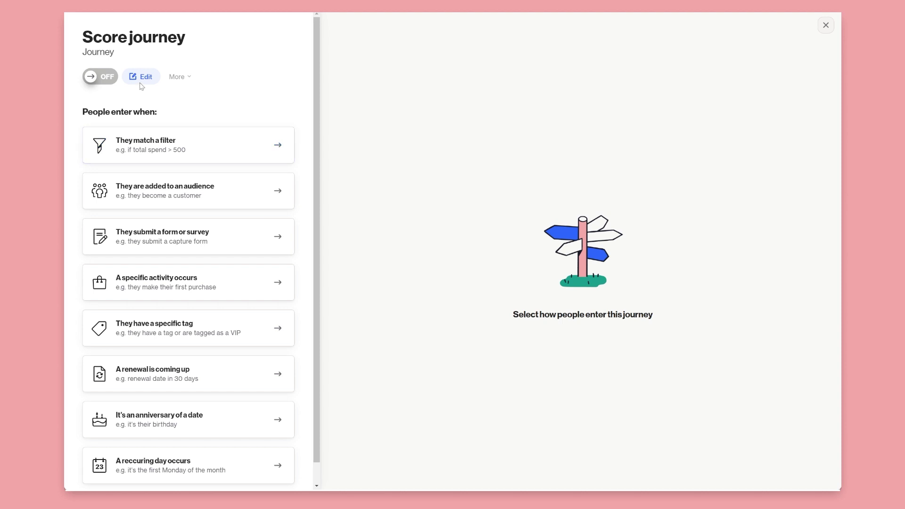
click(134, 141)
click(99, 126)
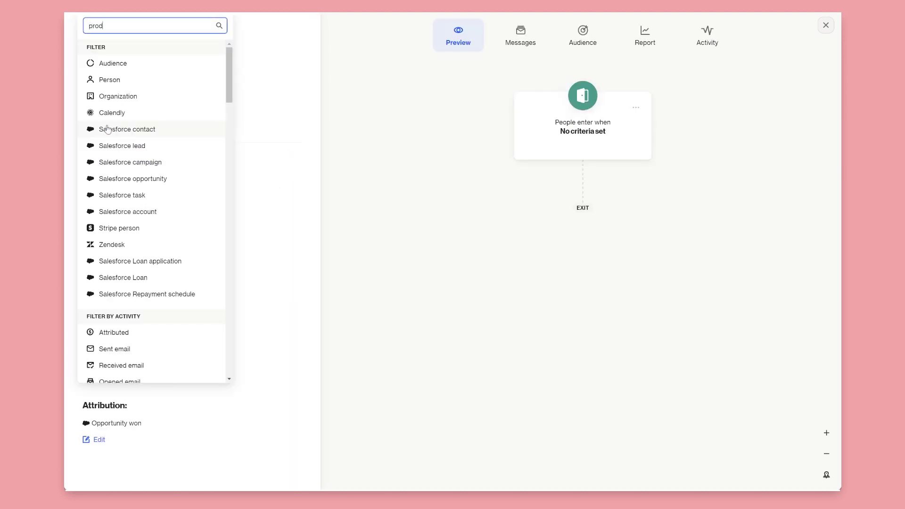
click(123, 102)
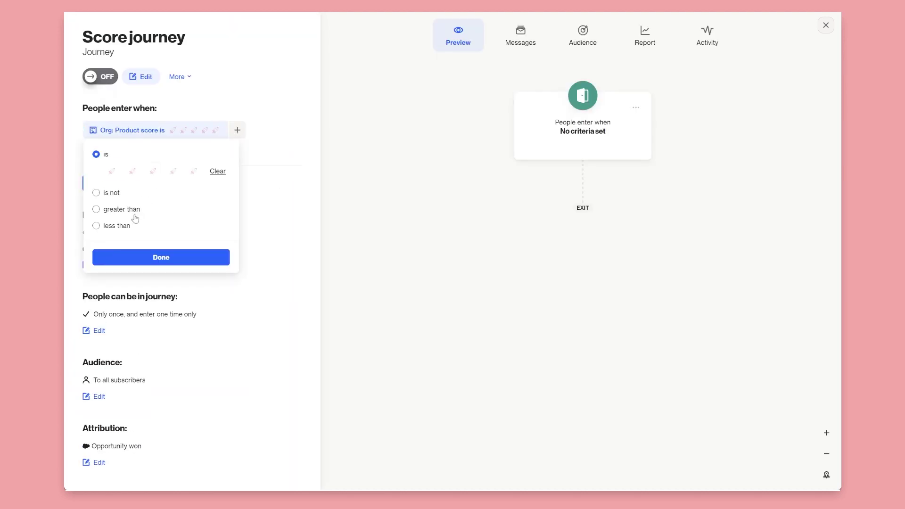
click(121, 208)
click(153, 204)
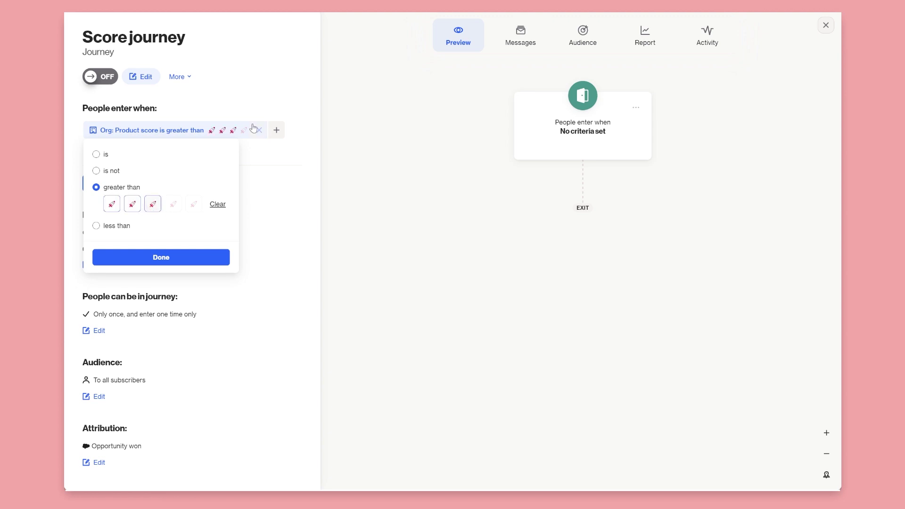
click(251, 132)
Add the person-level entry condition Product score is greater than three rockets to the journey.
click(101, 127)
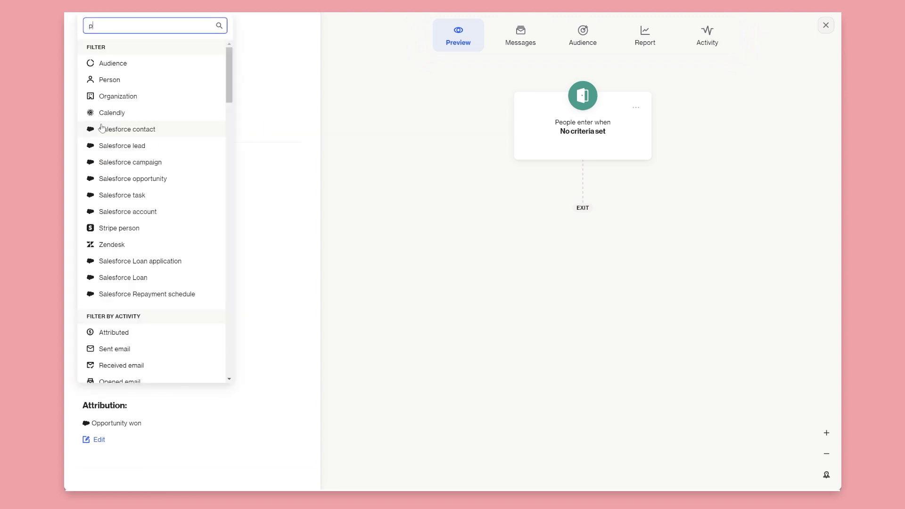
click(134, 68)
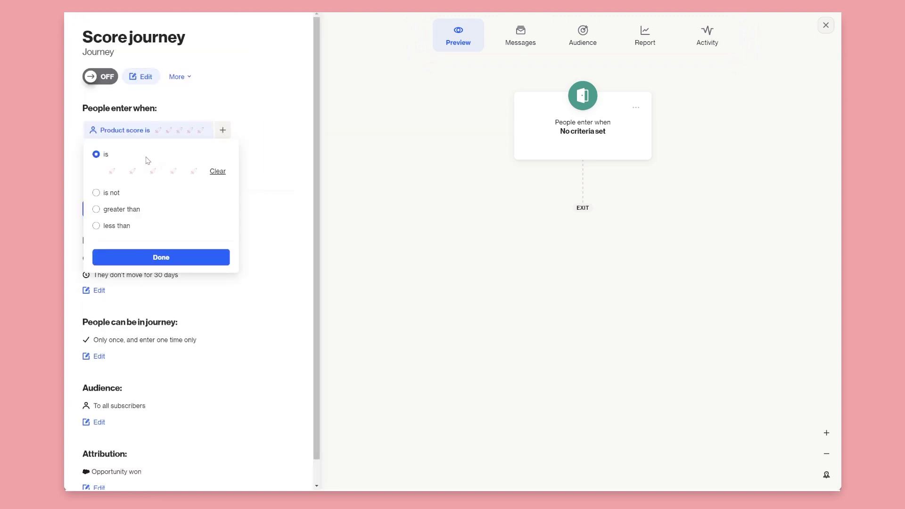
click(118, 209)
click(152, 205)
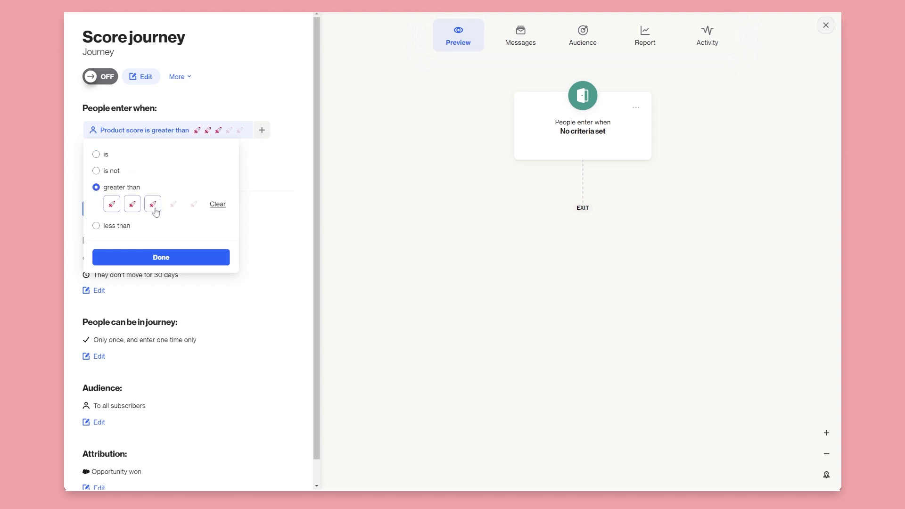
click(147, 256)
Add a second entry condition, Fit score is greater than three faces, joined with AND, and save the journey's entry conditions.
click(119, 150)
text(f)
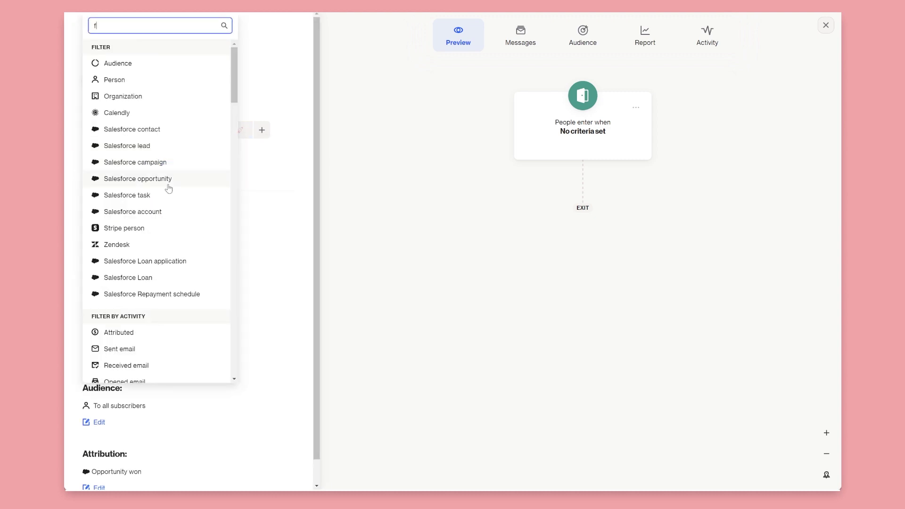
text(it)
click(117, 63)
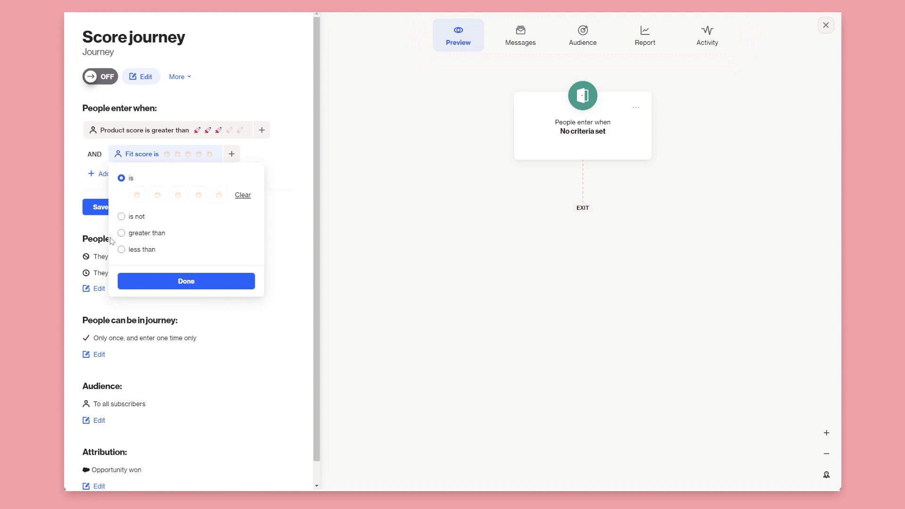
click(148, 232)
click(177, 230)
click(186, 281)
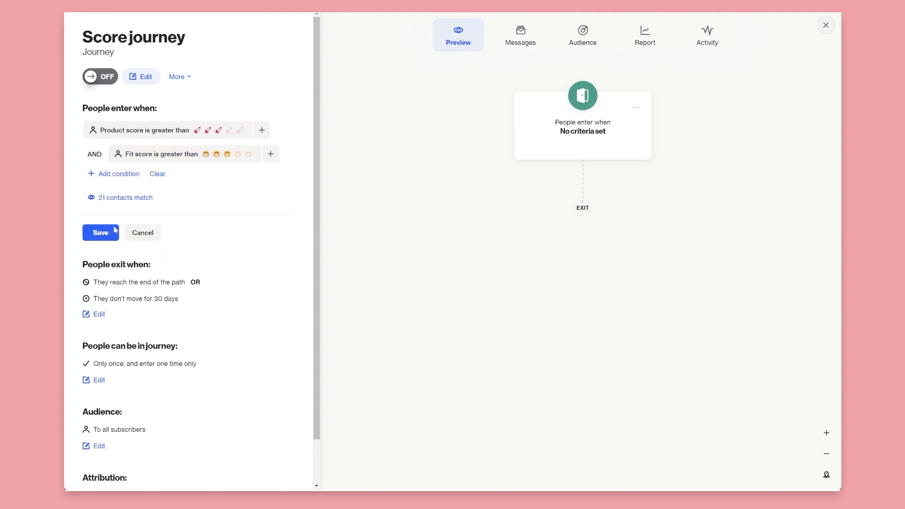
click(114, 229)
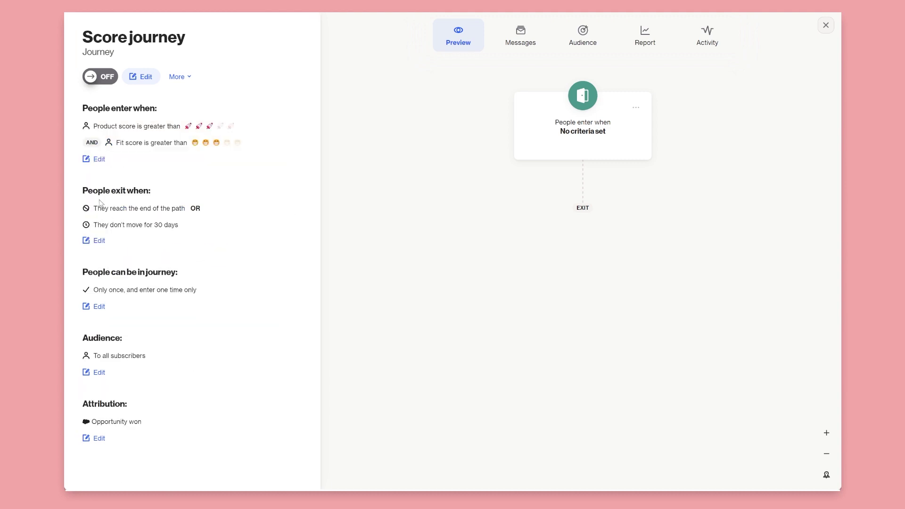
Open the journey for editing and add the existing email "Simple email with signature" below the entry shape.
click(143, 79)
click(452, 243)
click(122, 235)
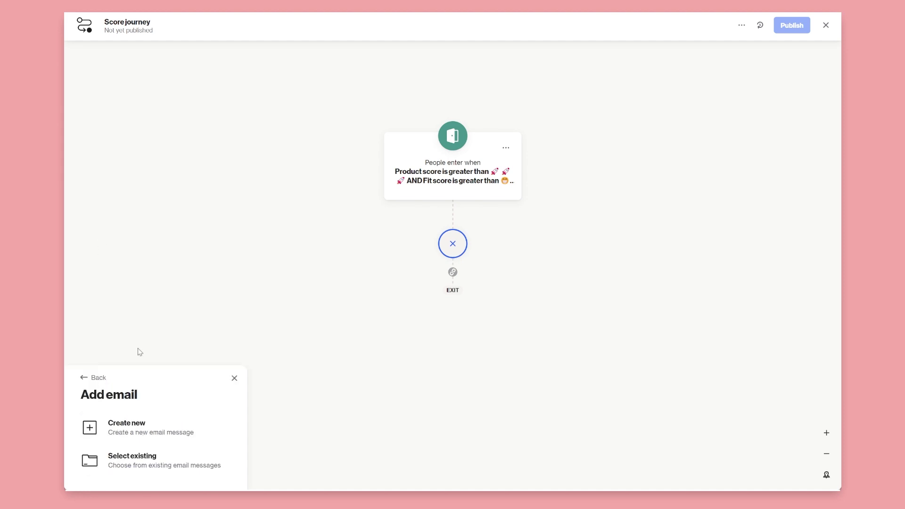
click(137, 456)
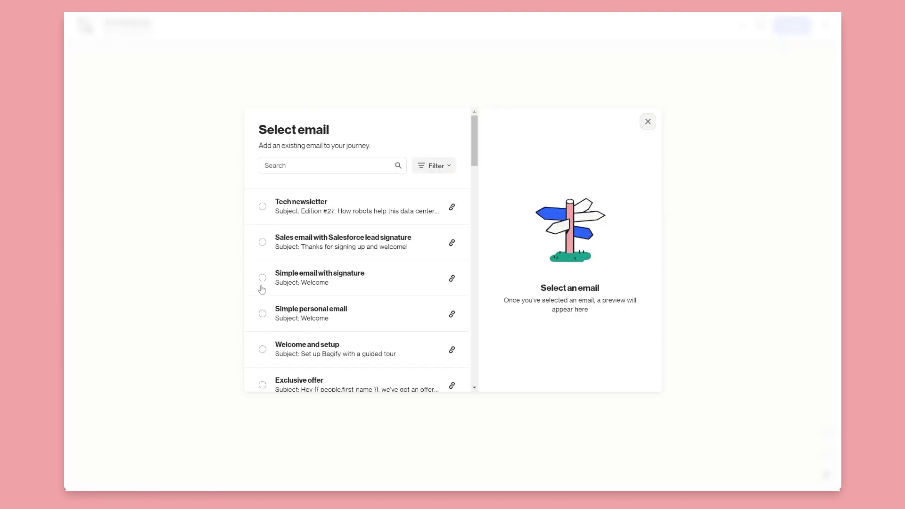
click(260, 278)
click(336, 367)
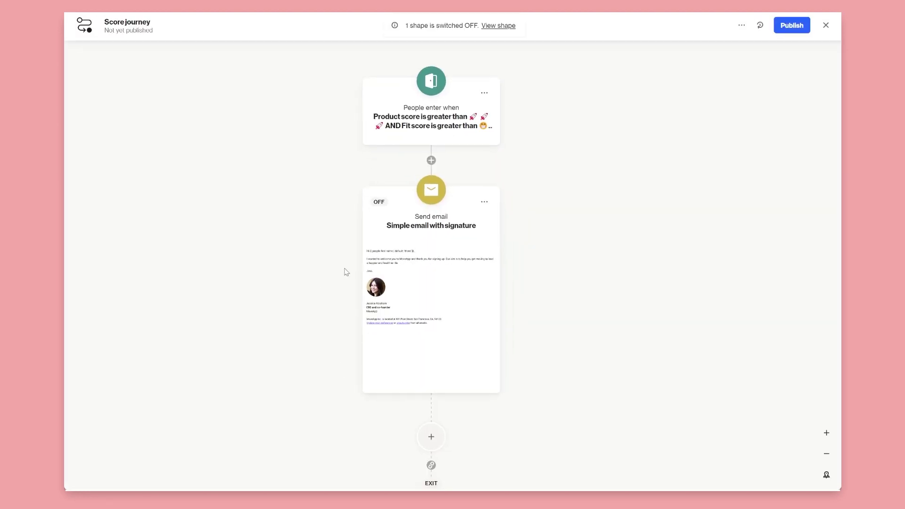
Add a condition shape below the email that branches on person-level Product score greater than three rockets, keeping the suggested title.
click(407, 315)
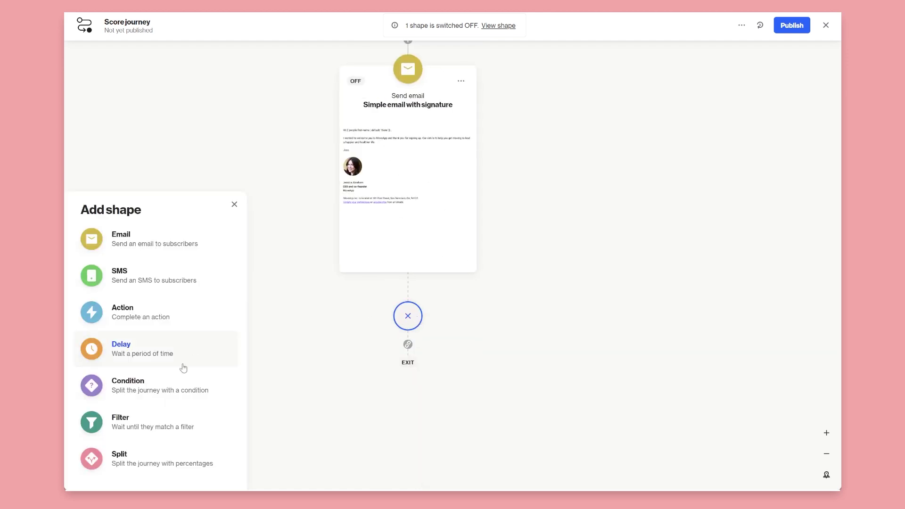
click(144, 382)
click(137, 258)
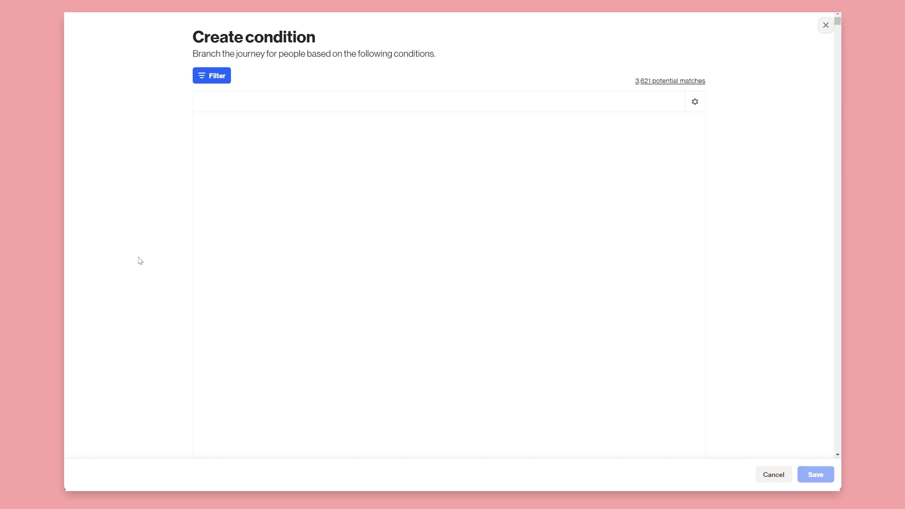
click(218, 81)
text(product)
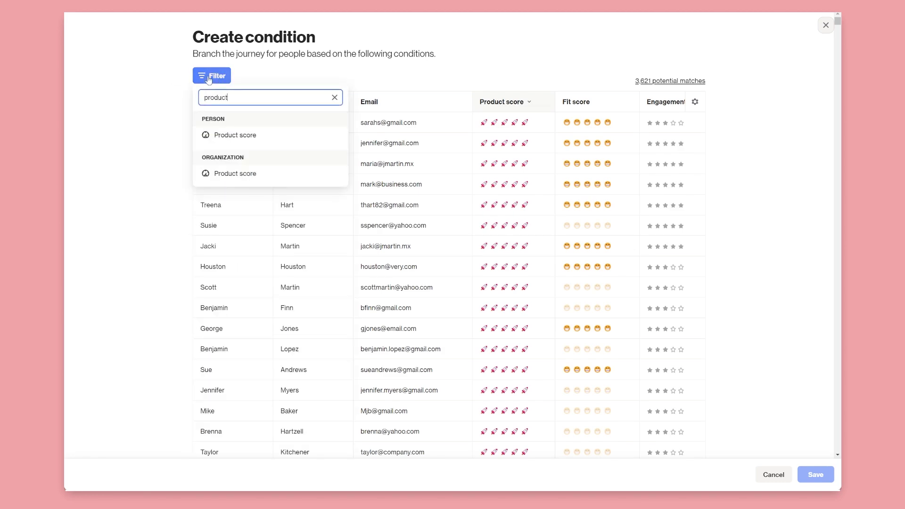
click(234, 134)
click(230, 160)
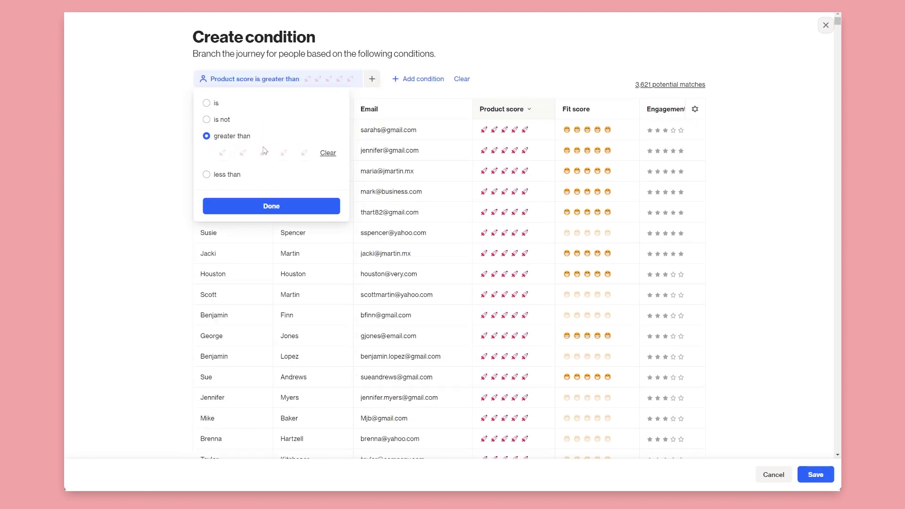
click(263, 151)
click(270, 206)
click(815, 474)
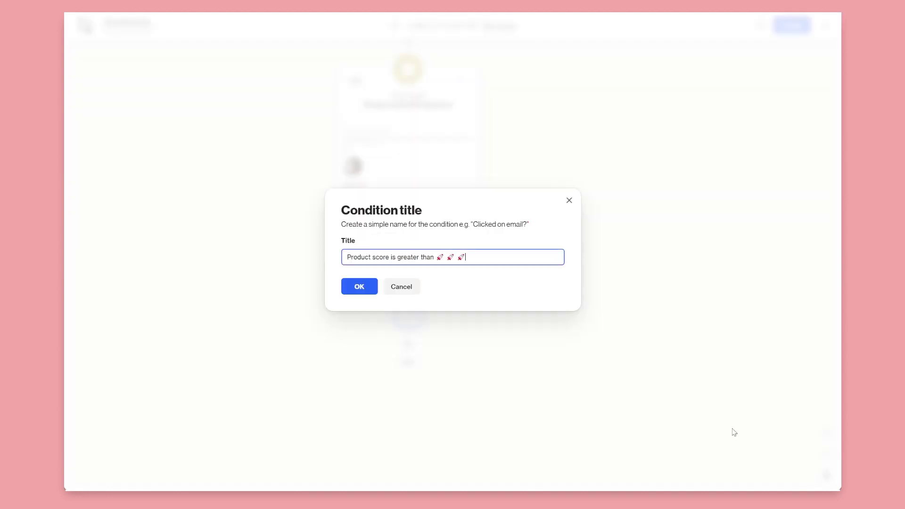
click(358, 284)
Insert a 3-day delay between the email and the condition, and close the journey.
scroll(469, 195, down, 3)
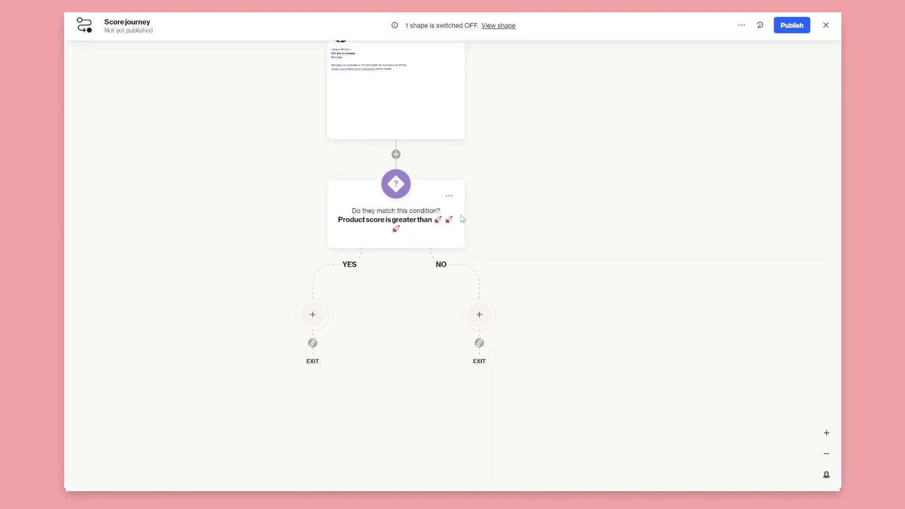
click(395, 154)
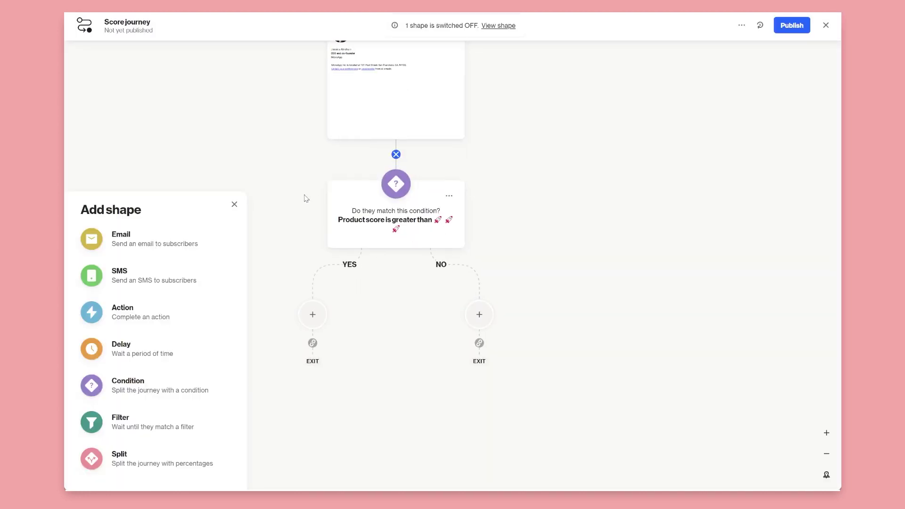
click(158, 354)
click(369, 306)
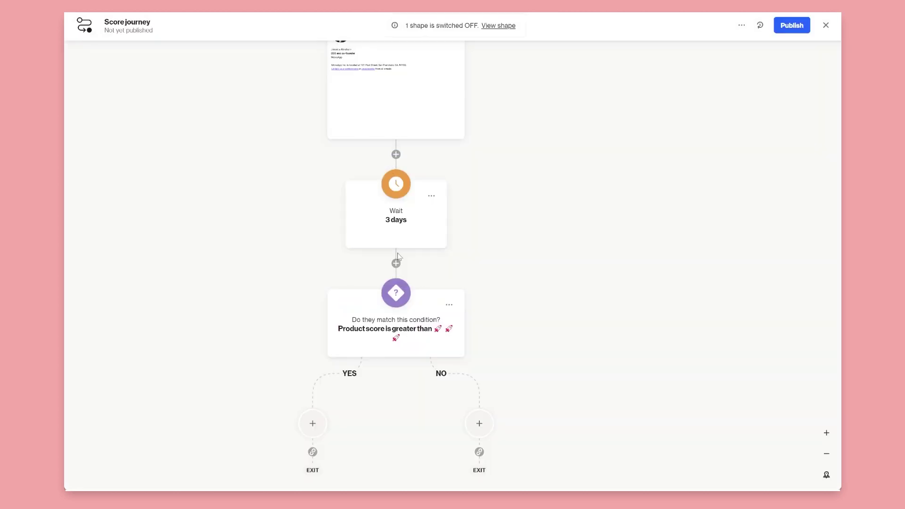
scroll(426, 189, down, 4)
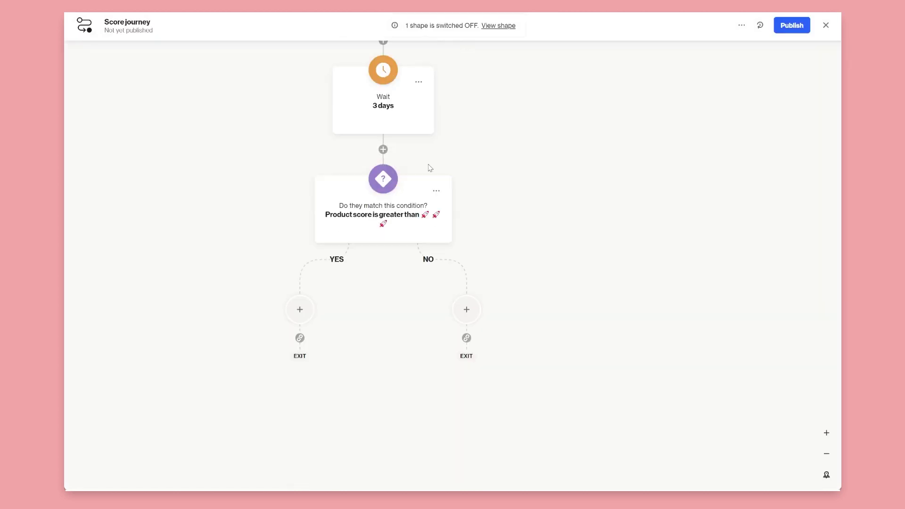
click(825, 26)
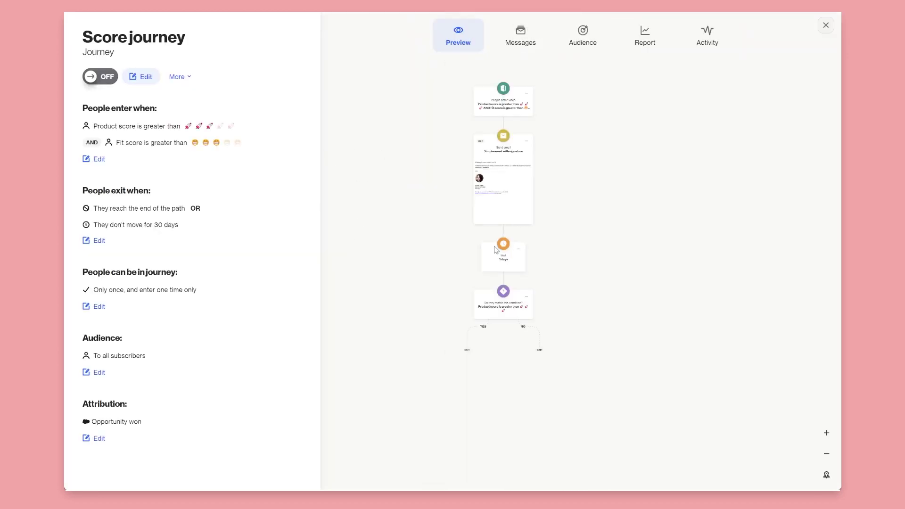
click(825, 26)
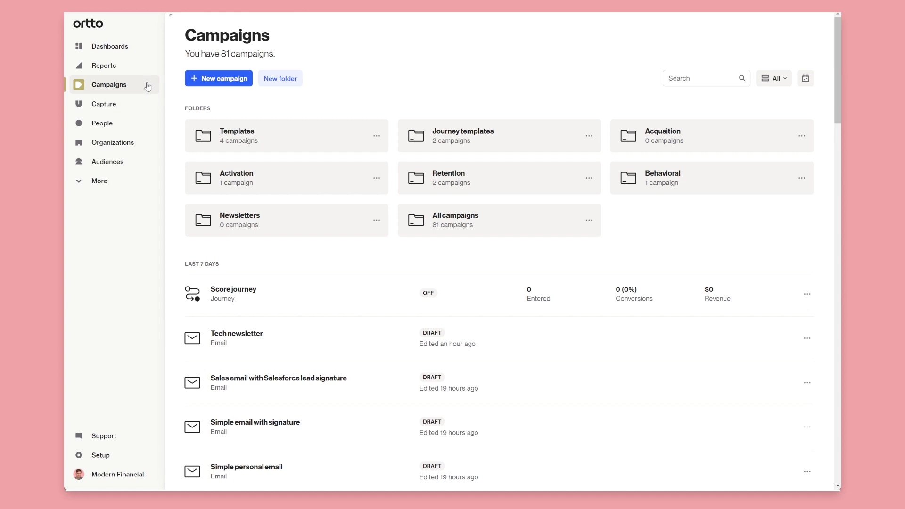
Start a new report from scratch with the pie chart type and continue to its setup.
click(121, 65)
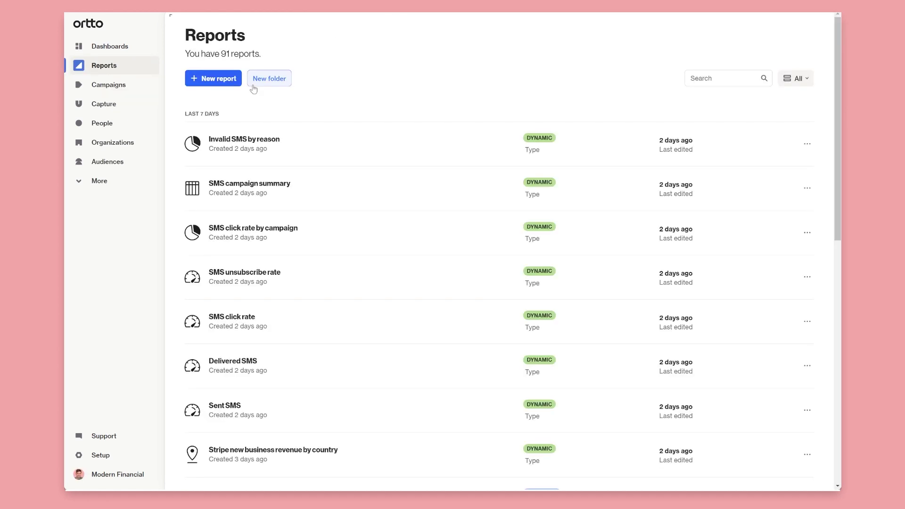
click(208, 85)
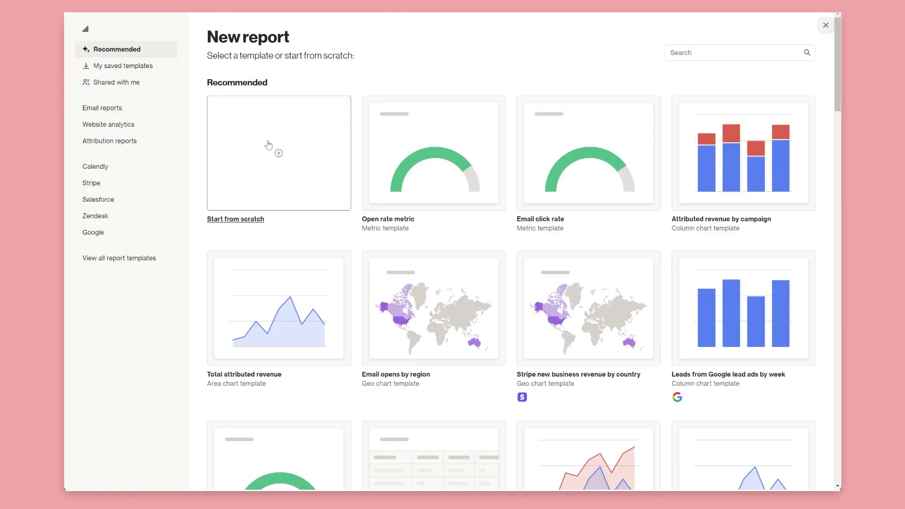
click(266, 147)
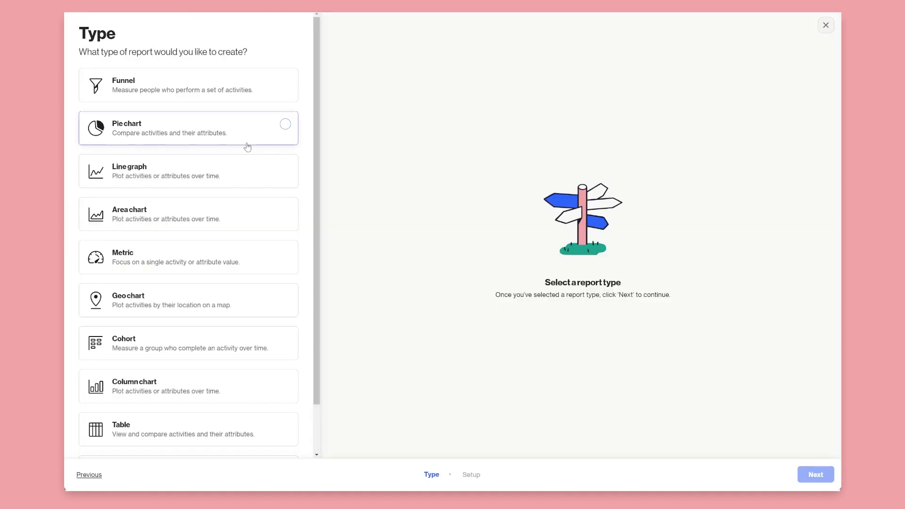
click(246, 144)
click(815, 474)
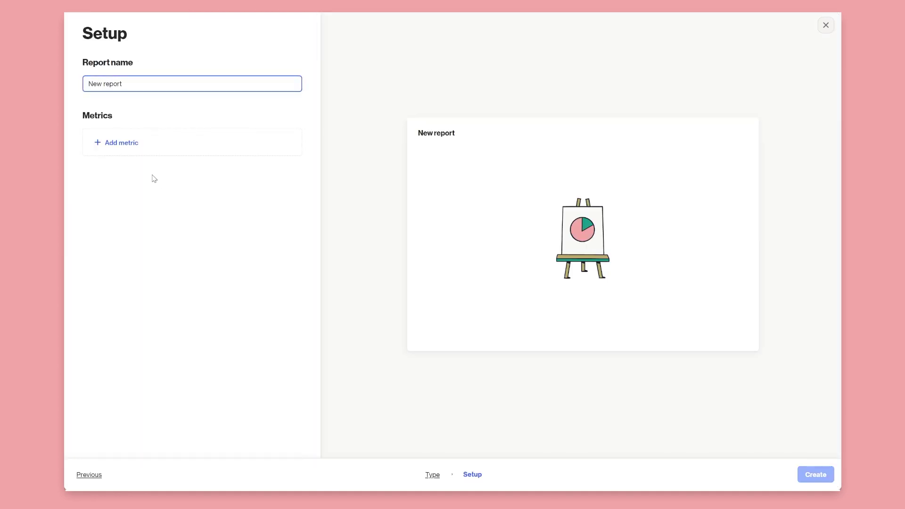
Add the Signed up activity as the pie chart's metric and group it by the person field Product score.
click(125, 143)
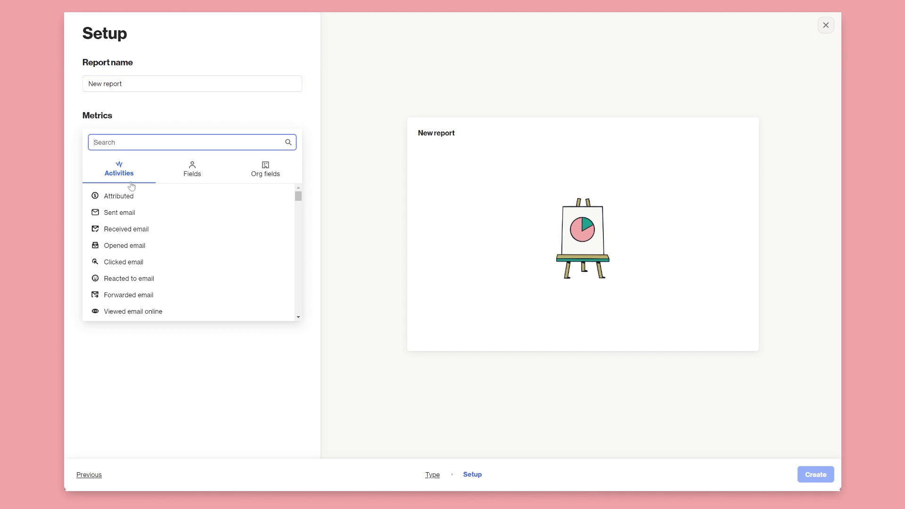
text(signed)
click(128, 212)
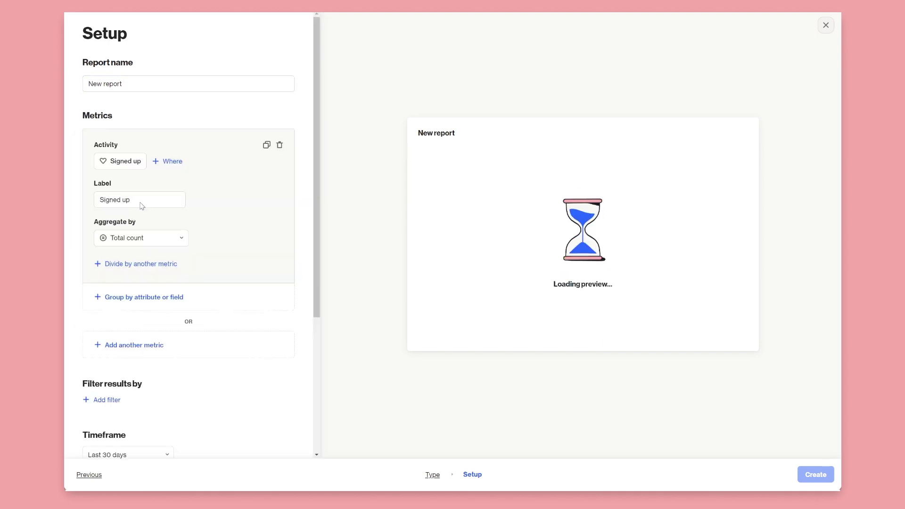
click(152, 307)
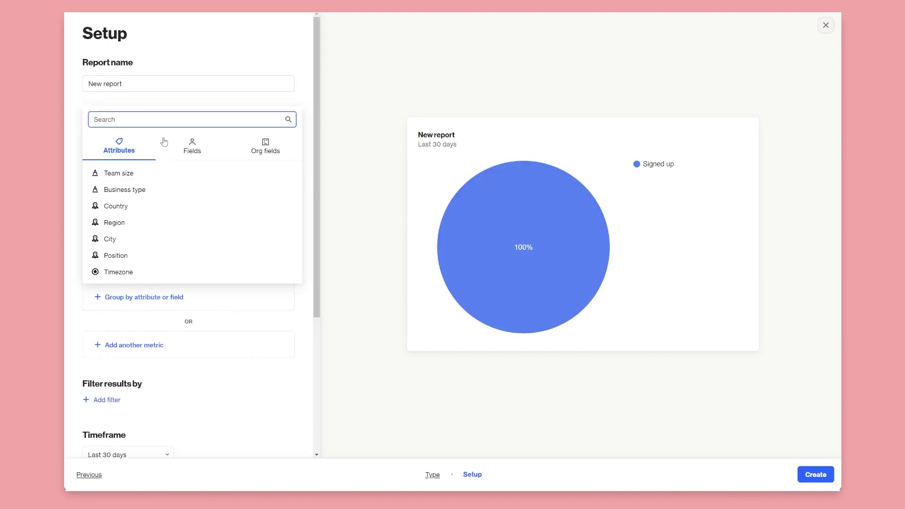
click(192, 146)
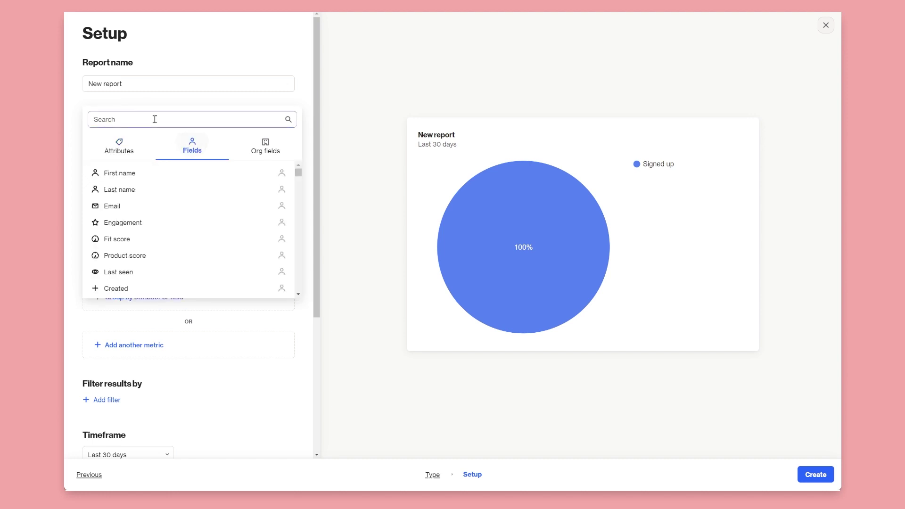
click(155, 119)
text(produc)
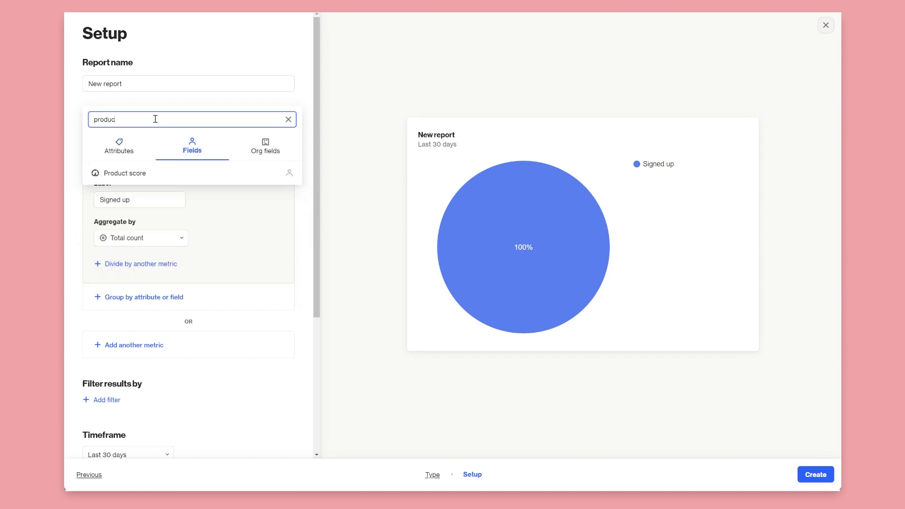
click(161, 174)
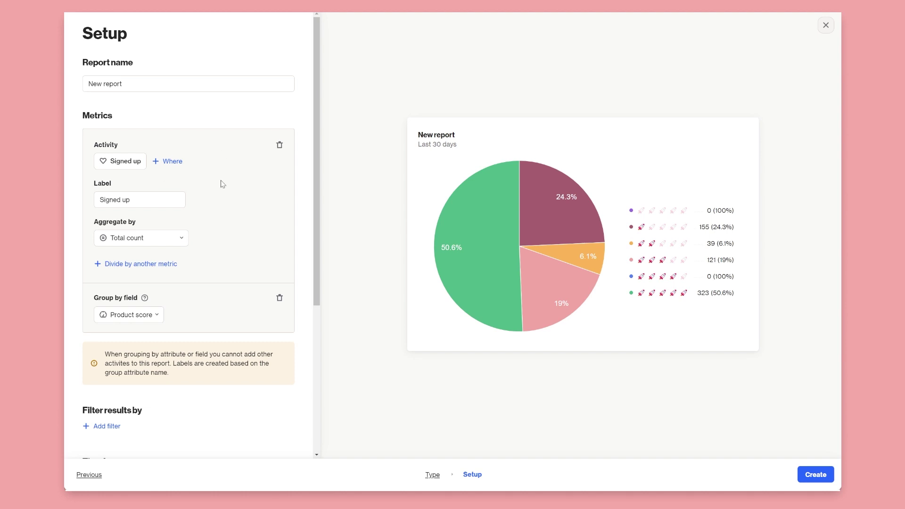
Change the pie chart's grouping field to Fit score.
scroll(196, 208, down, 4)
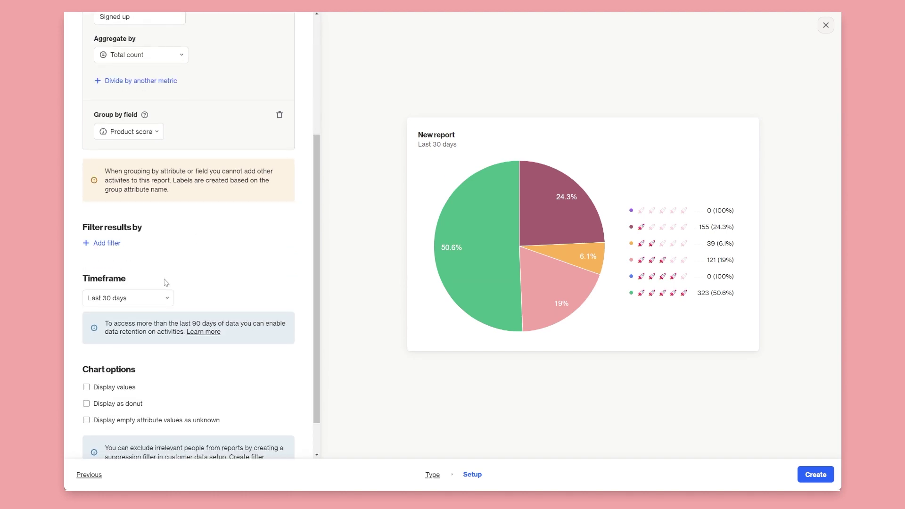
scroll(181, 283, up, 4)
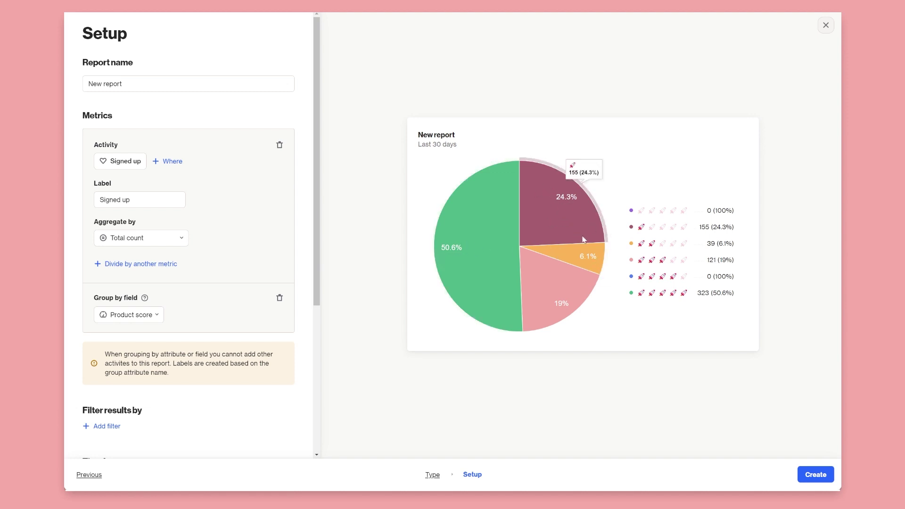
click(133, 314)
text(fit)
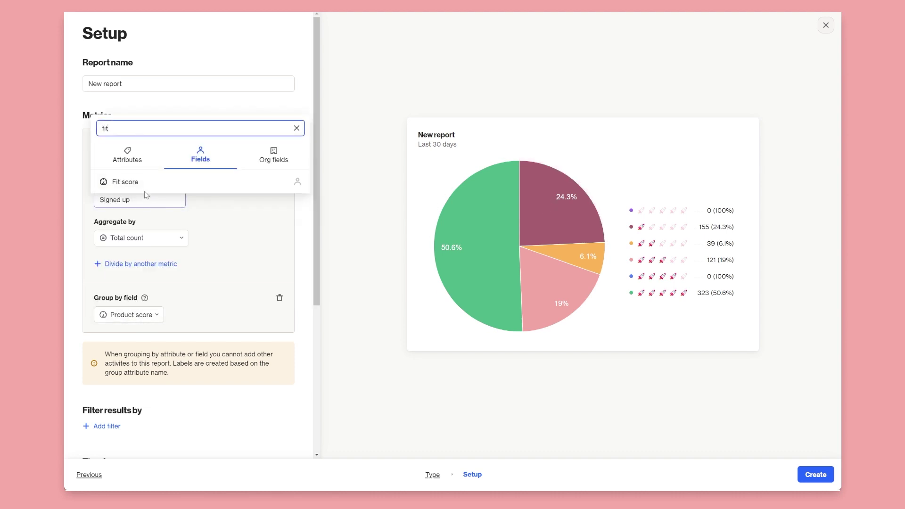
click(151, 184)
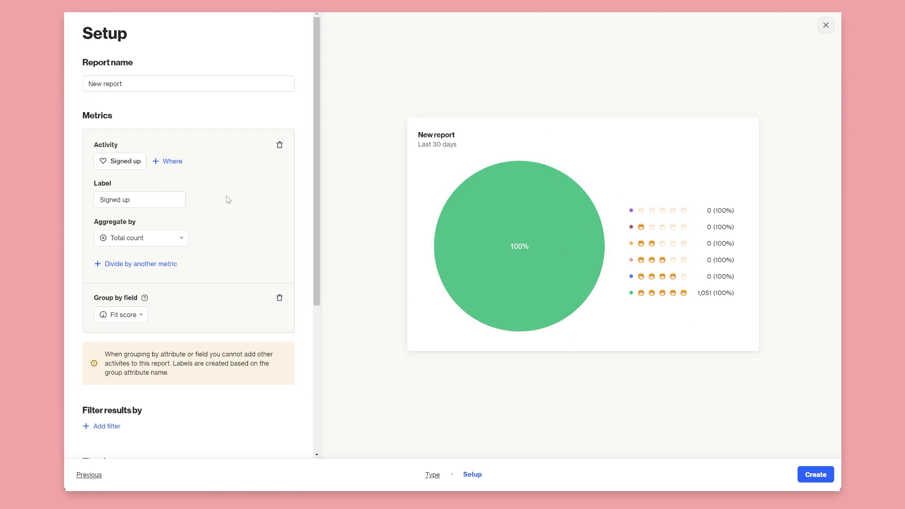
Remove the grouping from the pie chart and exit the report, discarding its changes.
click(279, 297)
click(825, 25)
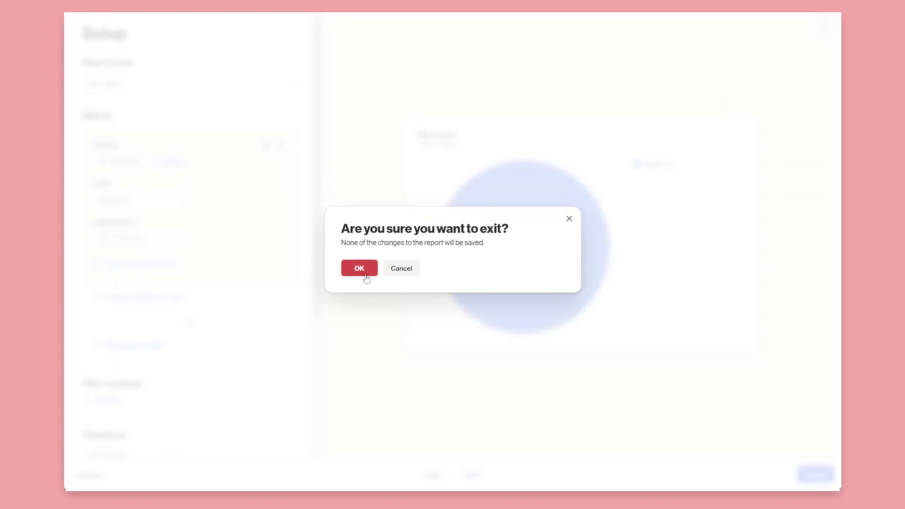
click(366, 277)
Start another report from scratch with the column chart type and continue to its setup.
click(317, 210)
scroll(151, 254, down, 2)
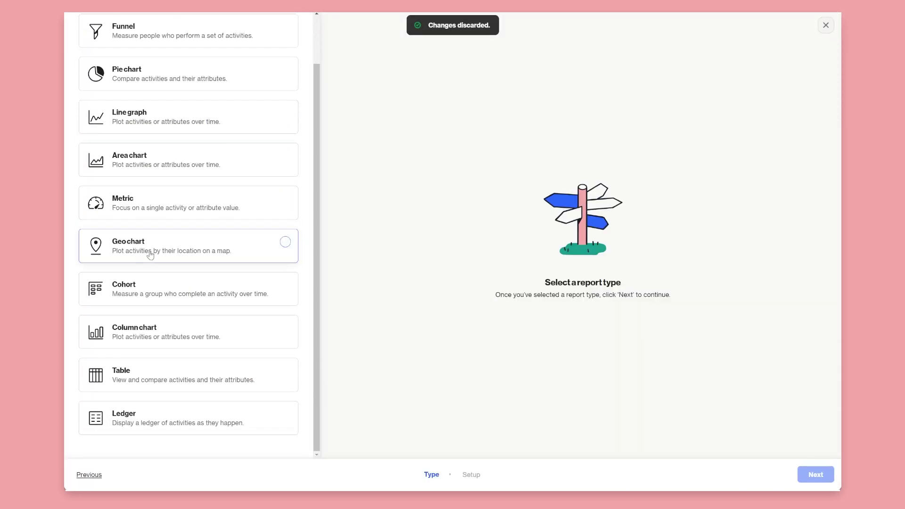
click(188, 331)
click(815, 474)
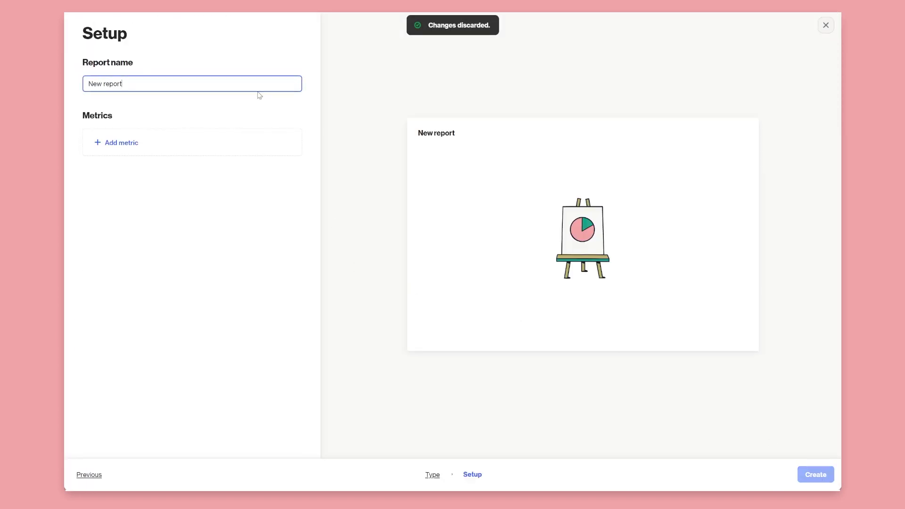
Add the Signed up activity as the column chart's metric.
click(203, 143)
text(sign)
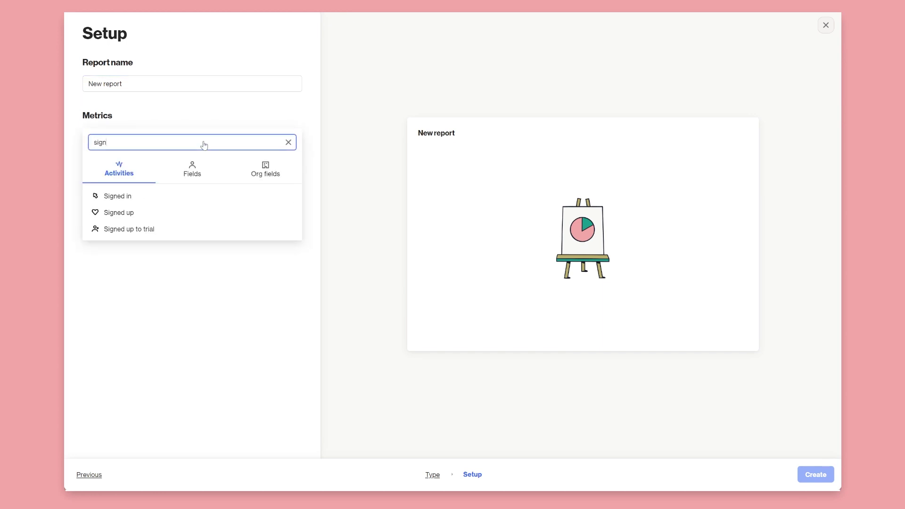
click(131, 212)
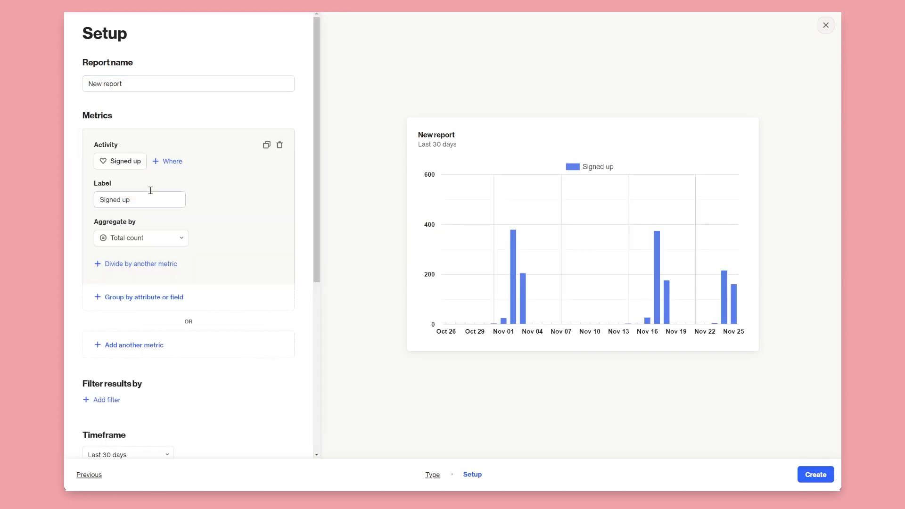
Group the Signed up metric by the person field Product score.
click(141, 297)
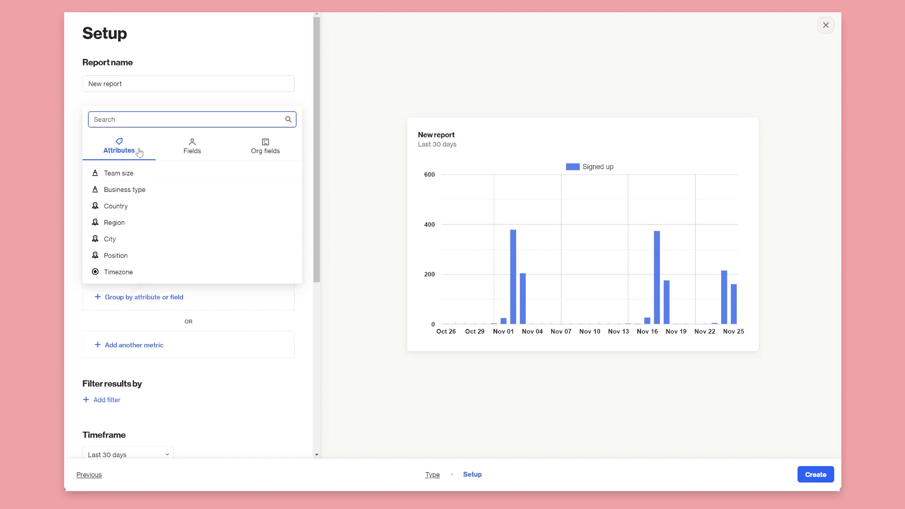
click(189, 146)
click(138, 121)
text(produc)
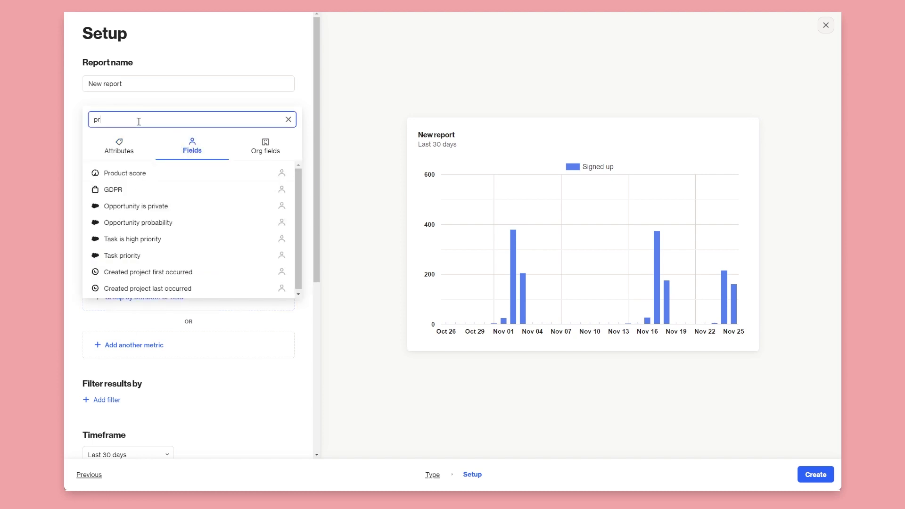
click(131, 175)
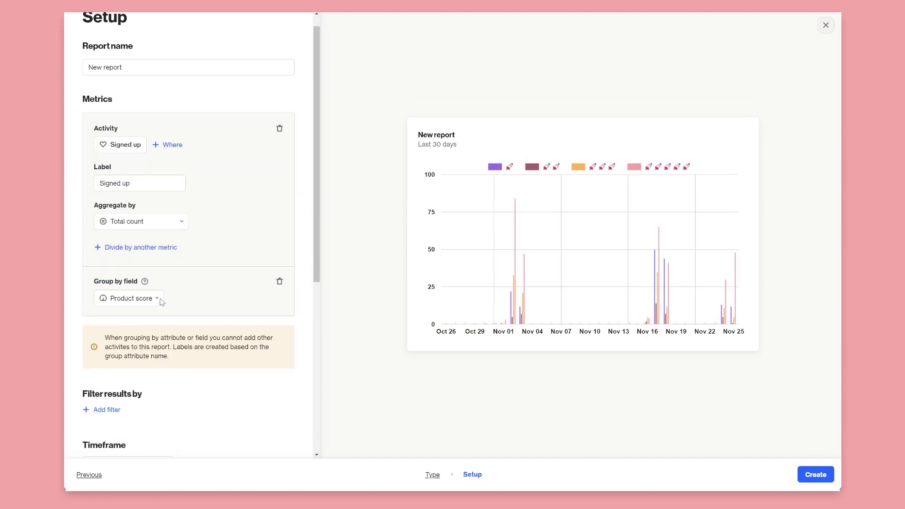
Set the column chart's precision to Weeks.
scroll(170, 320, down, 5)
click(169, 300)
scroll(170, 316, down, 2)
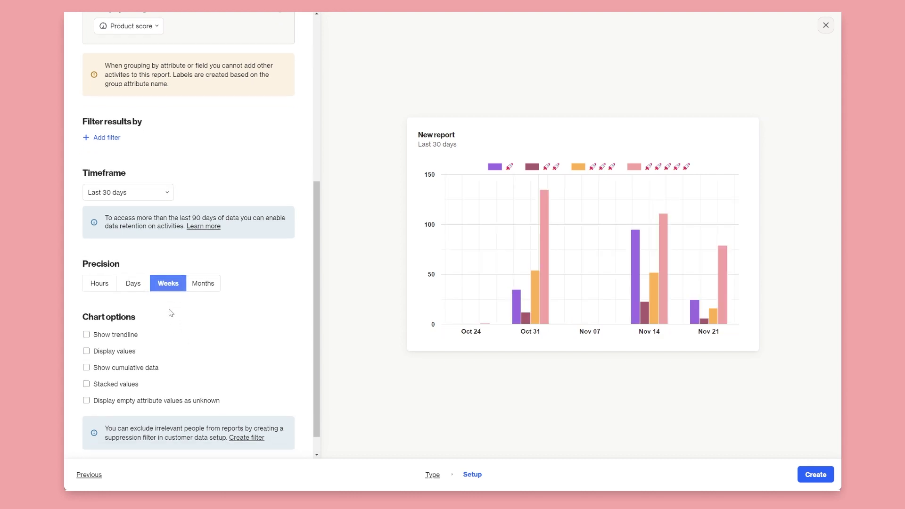